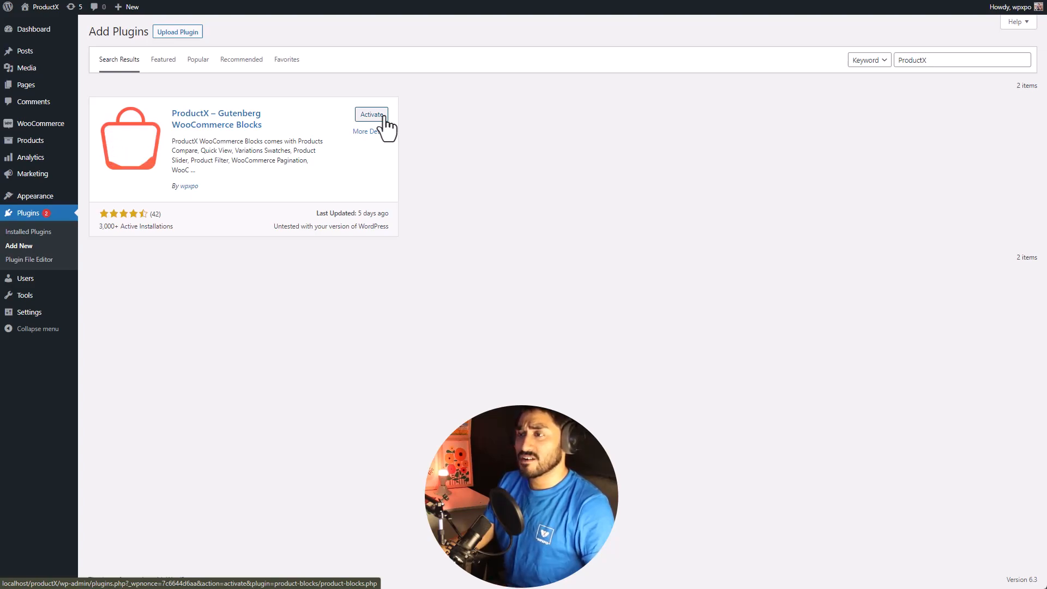
- Activate the ProductX – Gutenberg WooCommerce Blocks plugin
click(385, 119)
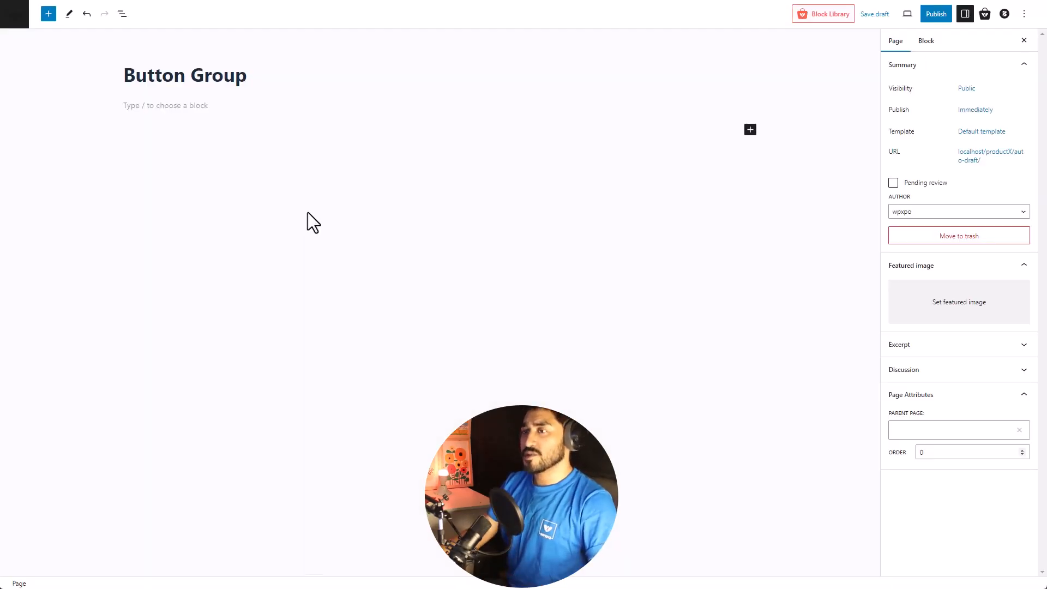
- Find the ProductX Button Group block and insert it below the Button Group page title
click(50, 15)
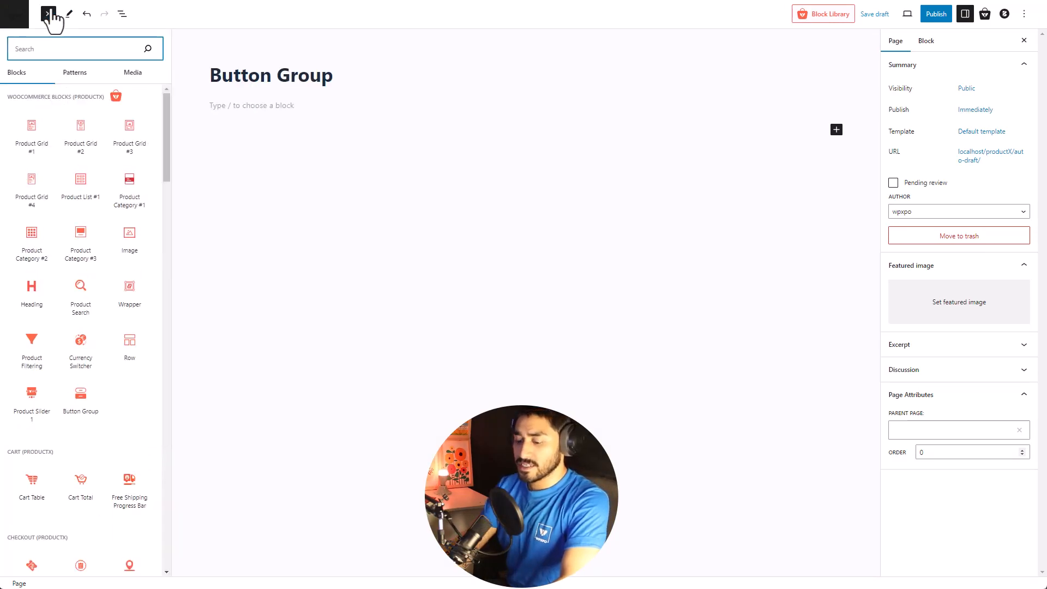
text(Button Group)
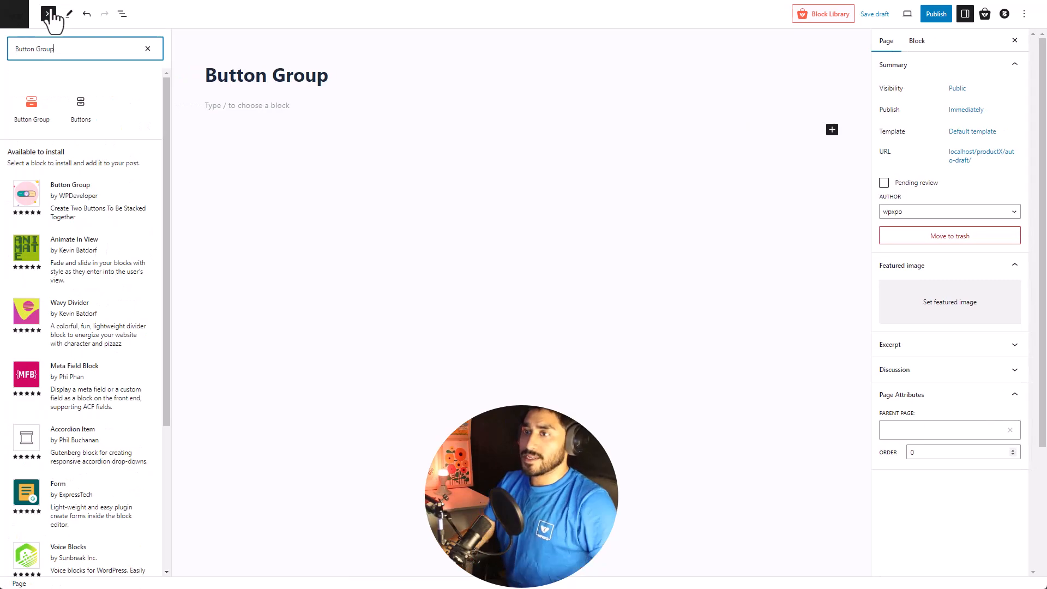
mouse_move(25, 101)
drag(25, 101, 304, 103)
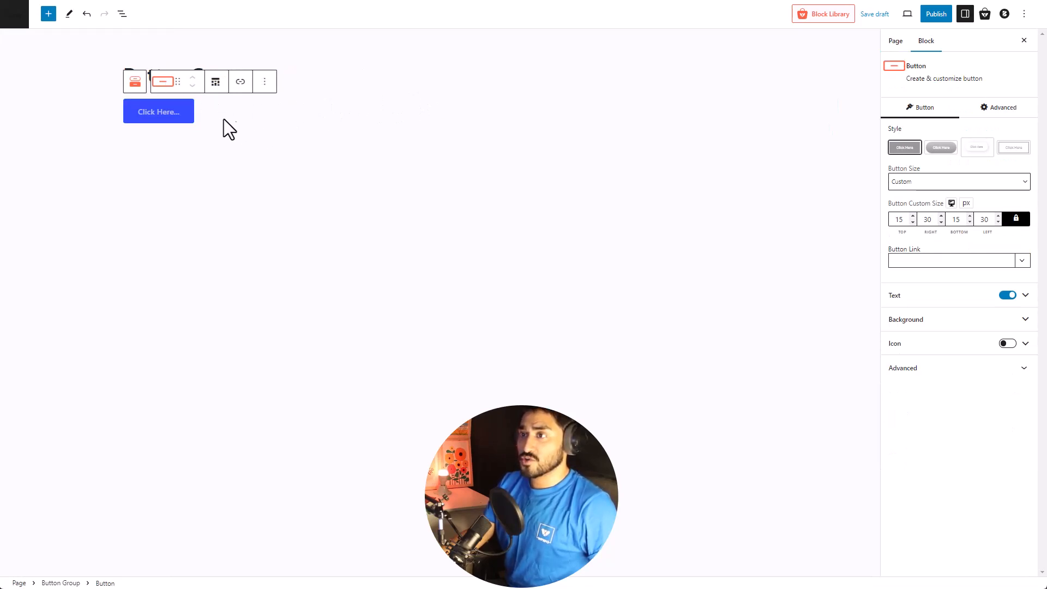
- Add a second button to the button group and deselect the block
click(134, 82)
click(750, 118)
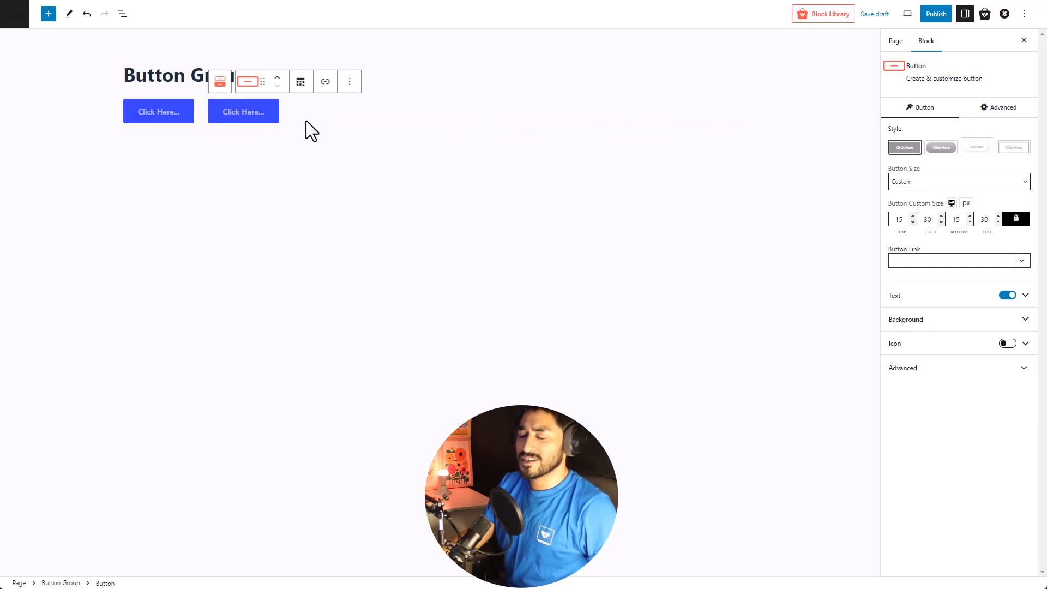
click(476, 263)
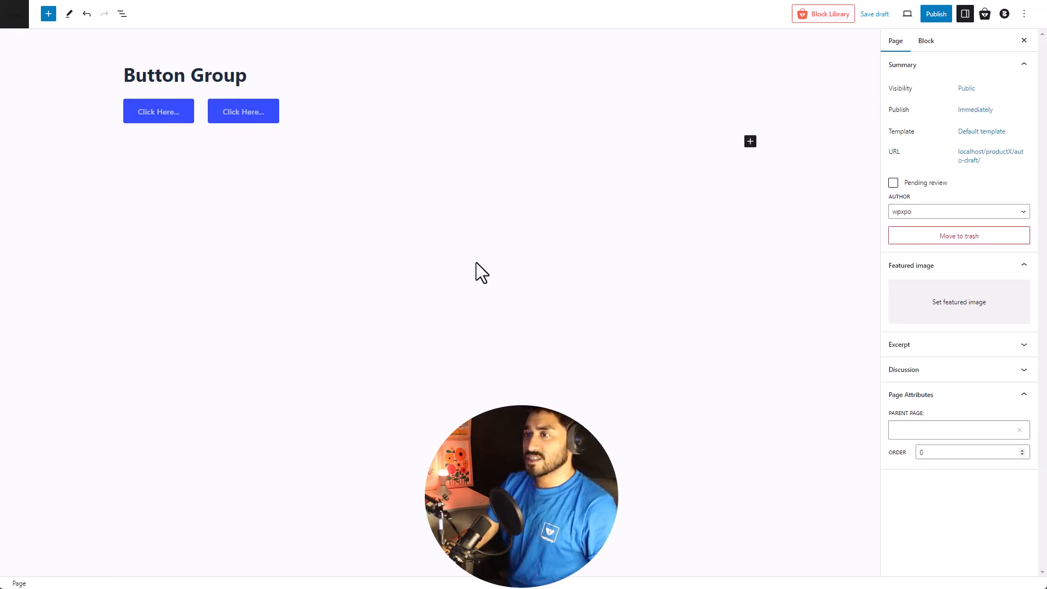
- Select the parent Button Group block from its second button and also through the page's block list
click(253, 116)
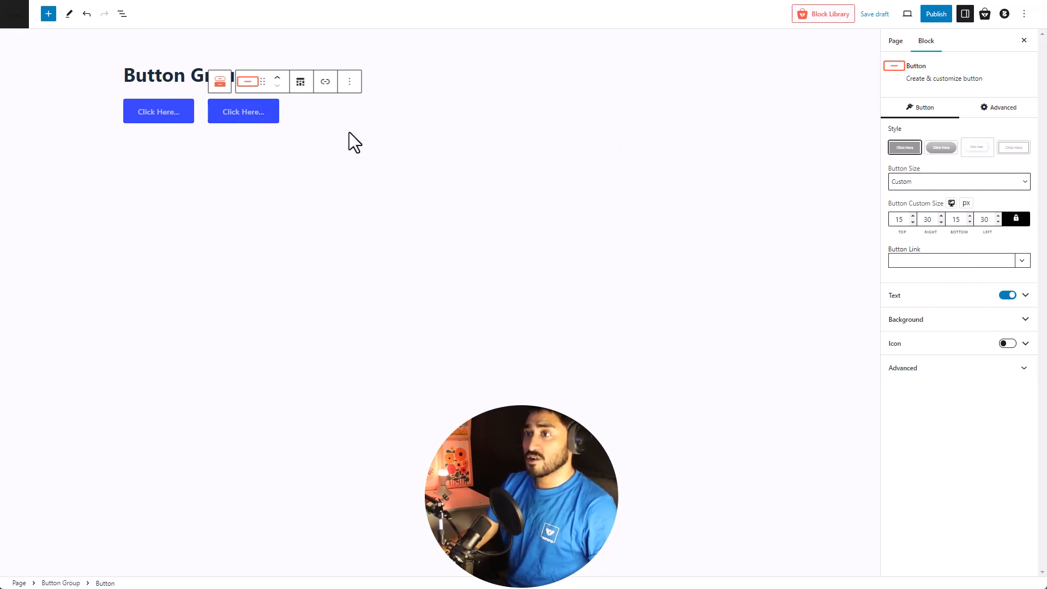
click(220, 81)
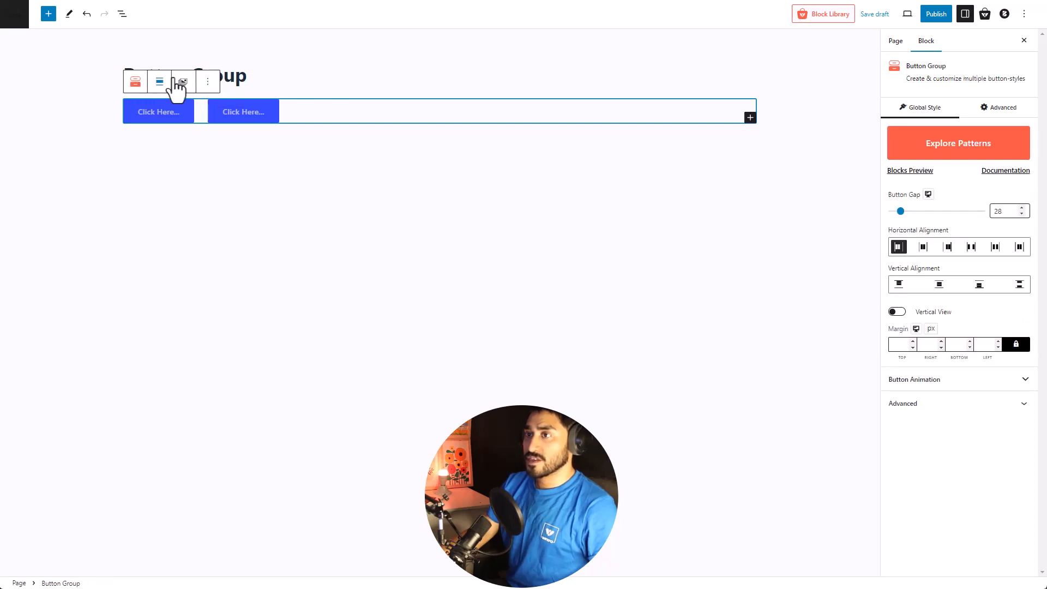
click(226, 126)
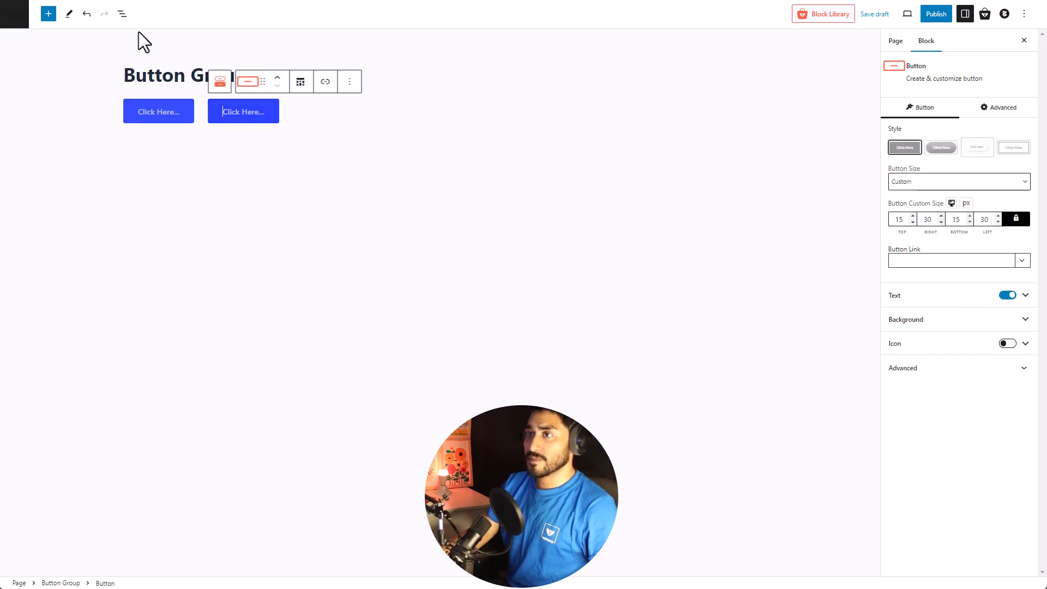
click(122, 14)
click(50, 68)
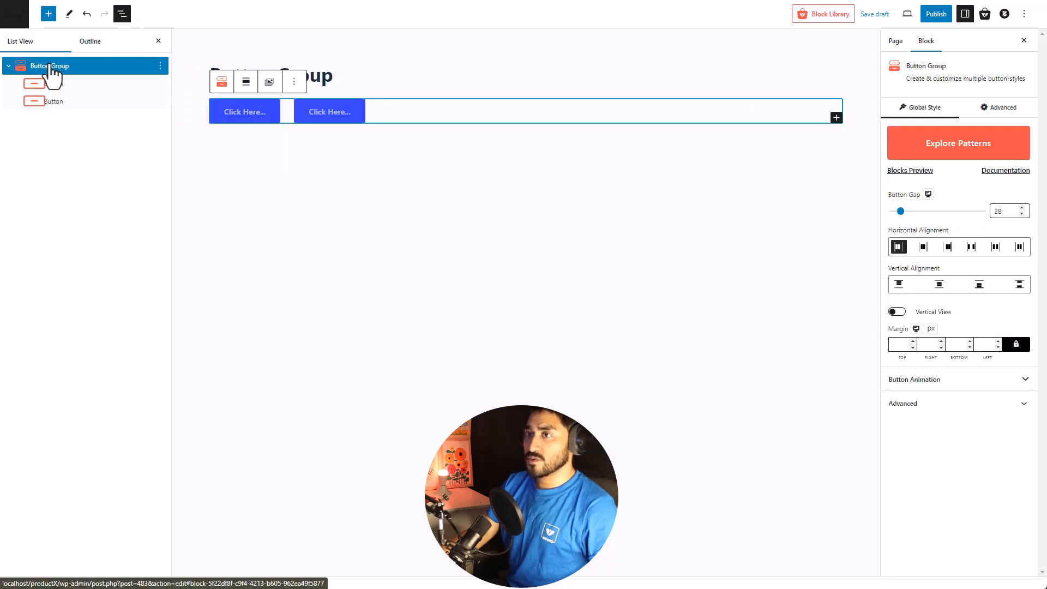
click(159, 41)
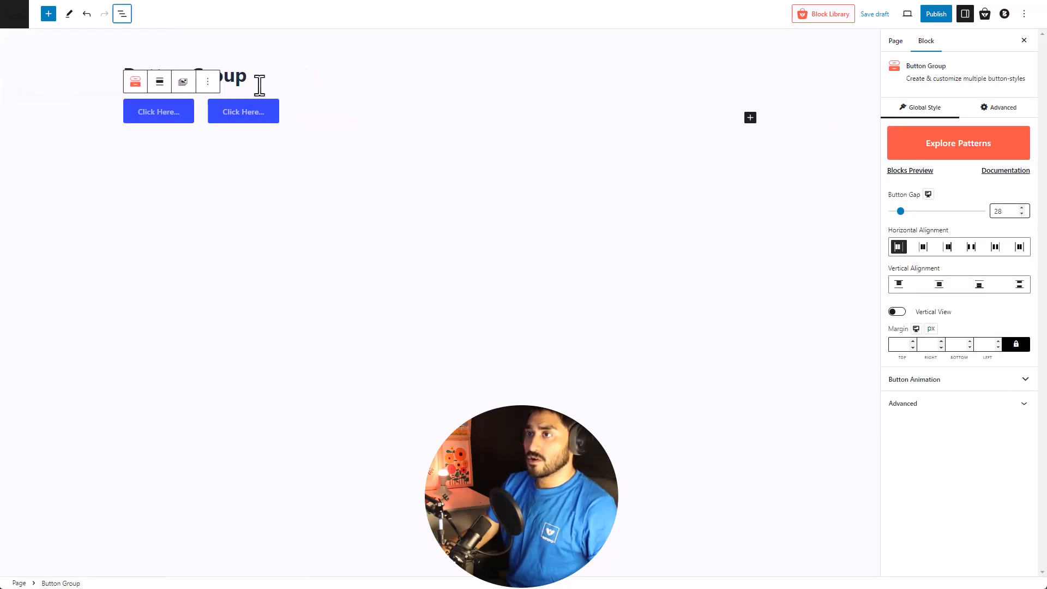
- Delete the second button and replace the button group with the premade pattern Button #Style 3
click(255, 118)
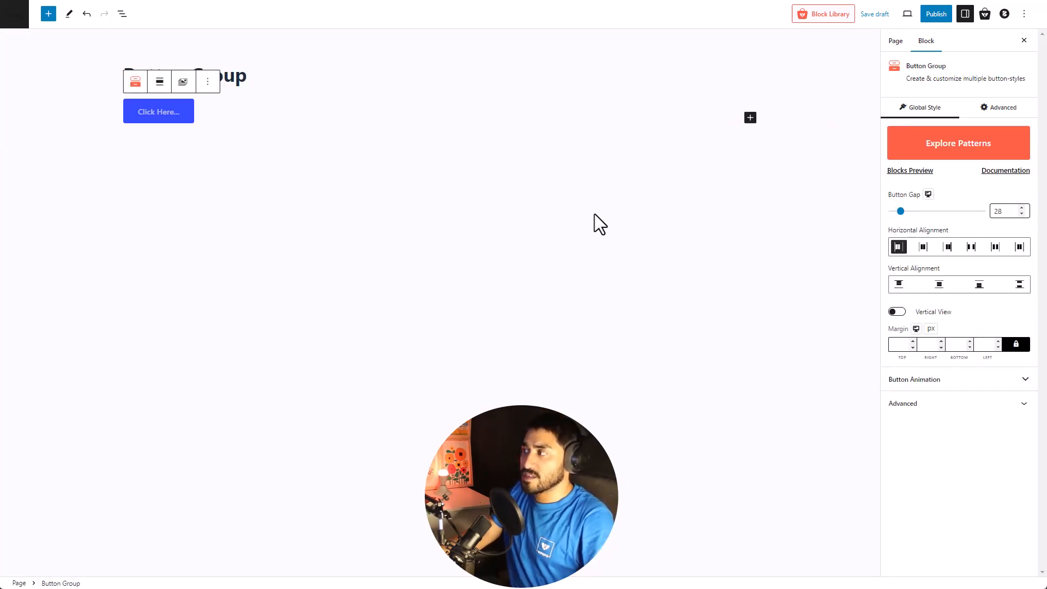
click(939, 148)
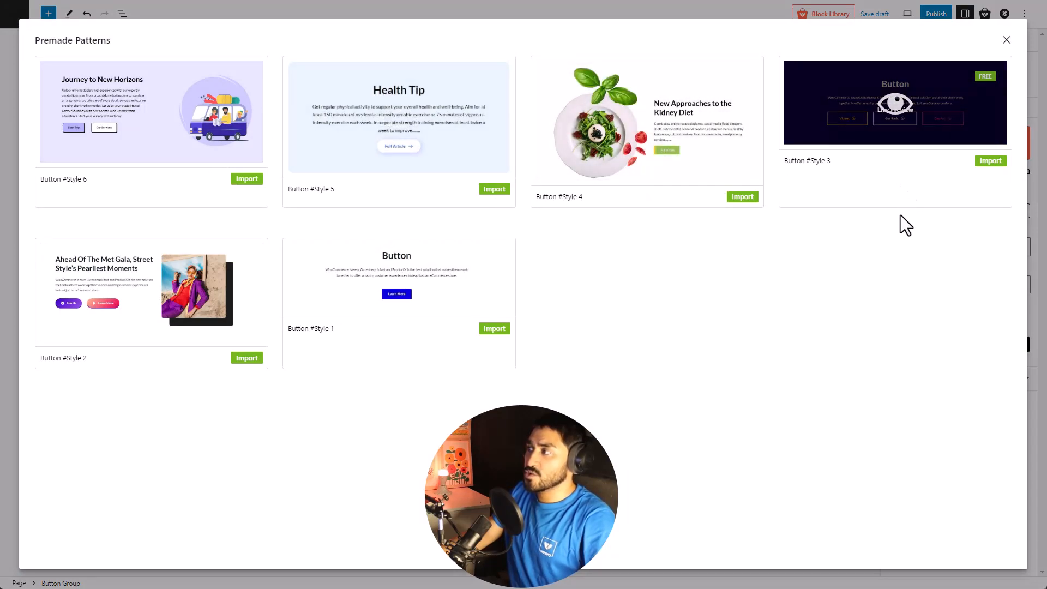
click(992, 161)
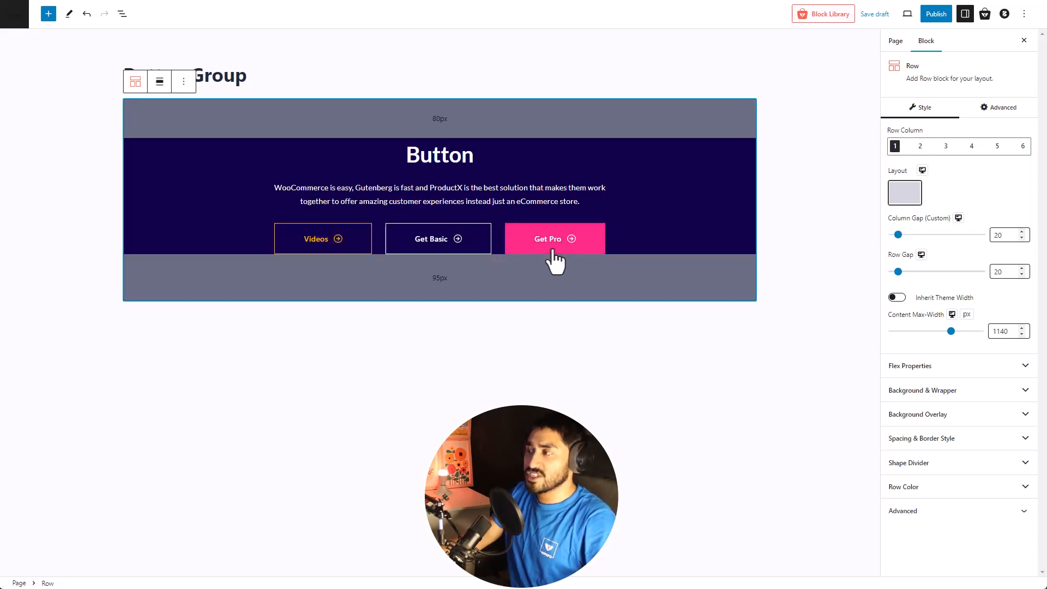
click(609, 358)
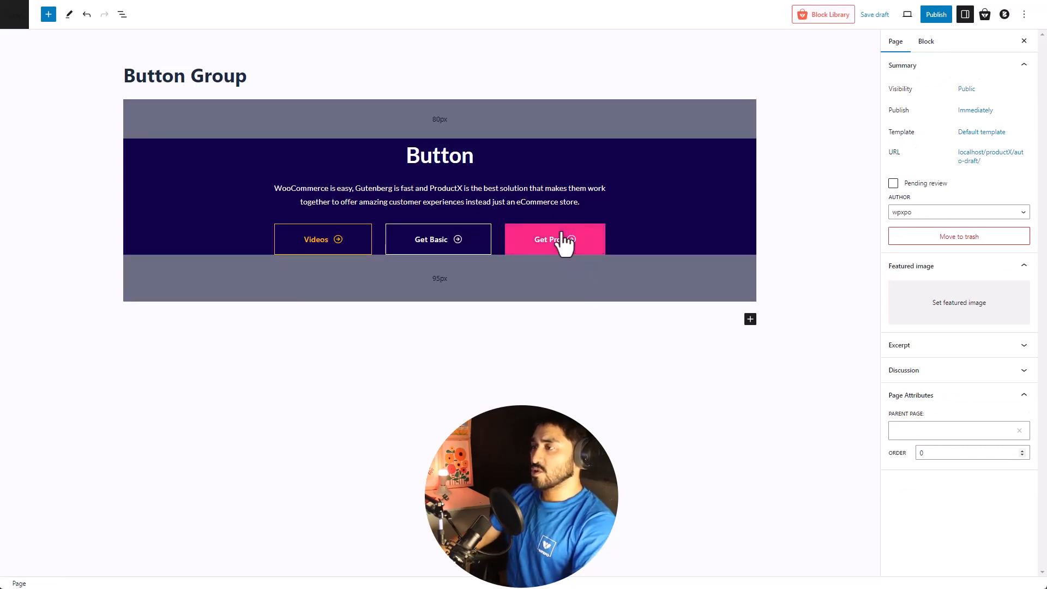
click(564, 241)
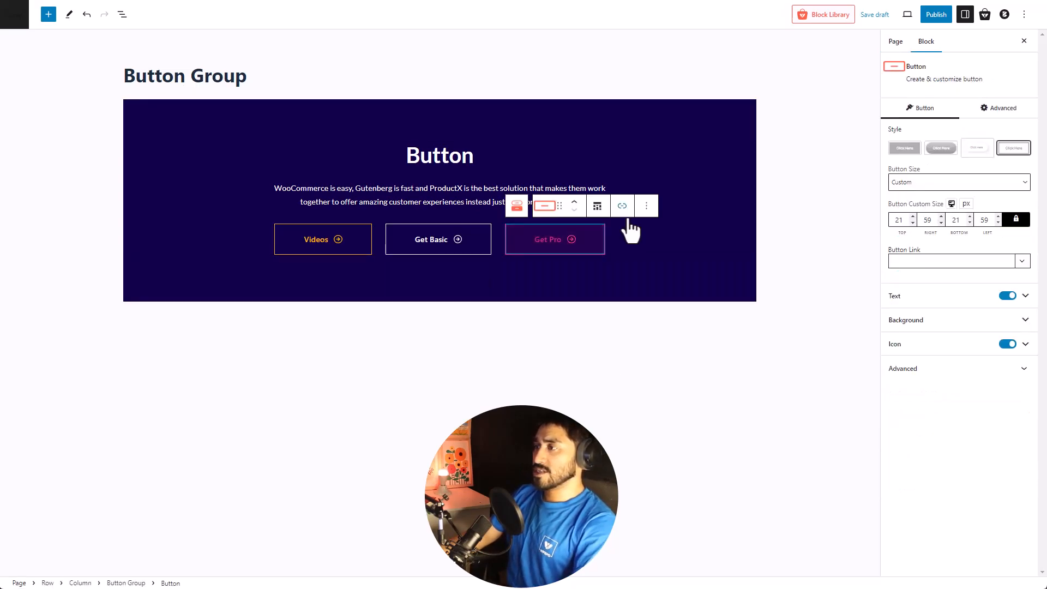
click(623, 206)
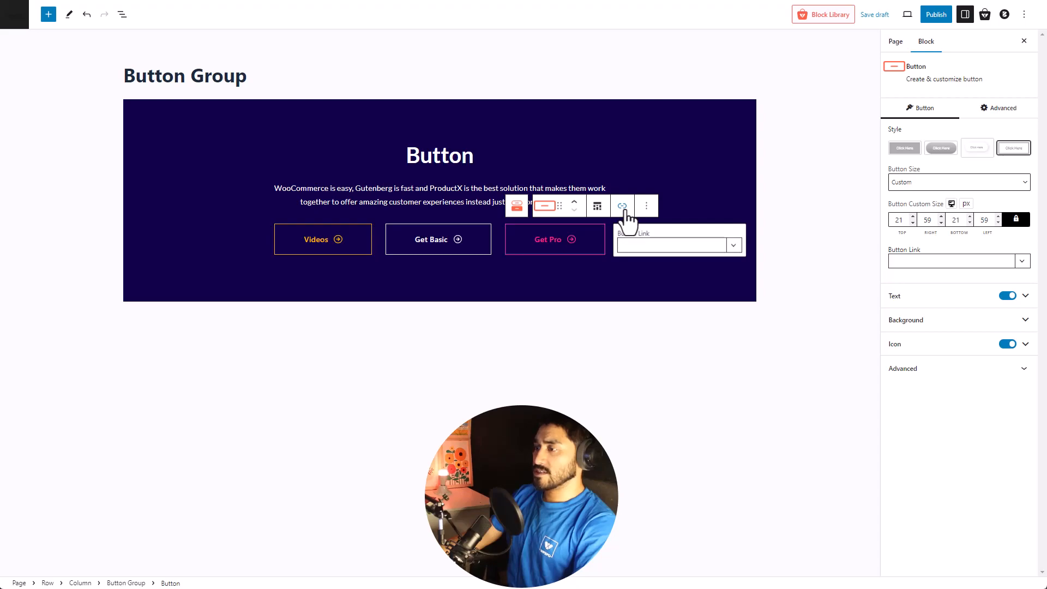
text(https://www.wpxpo.com/)
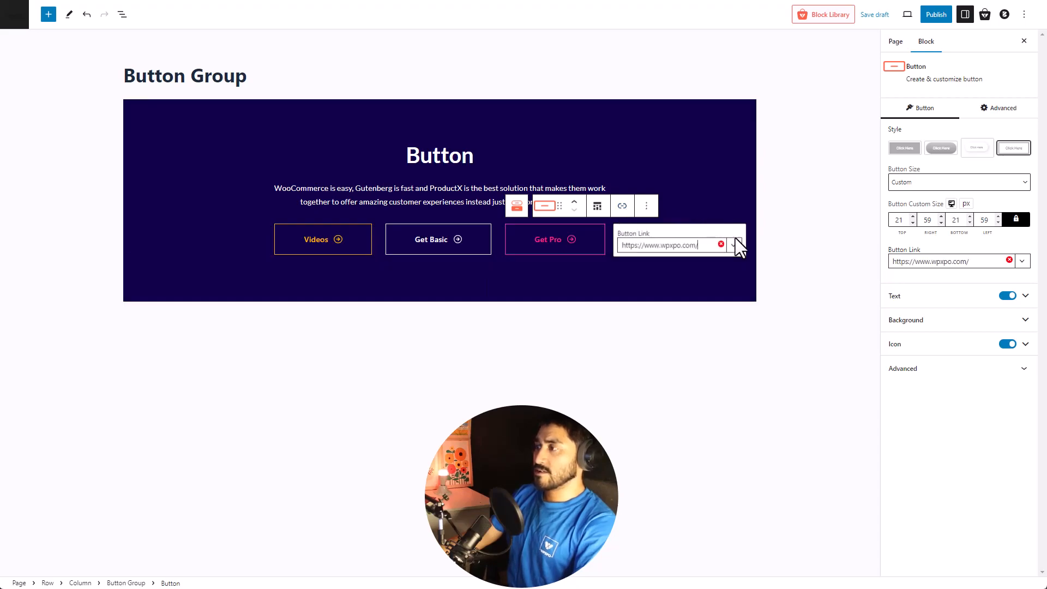
- Open the Get Pro link's target choices and try its No Follow option
click(734, 245)
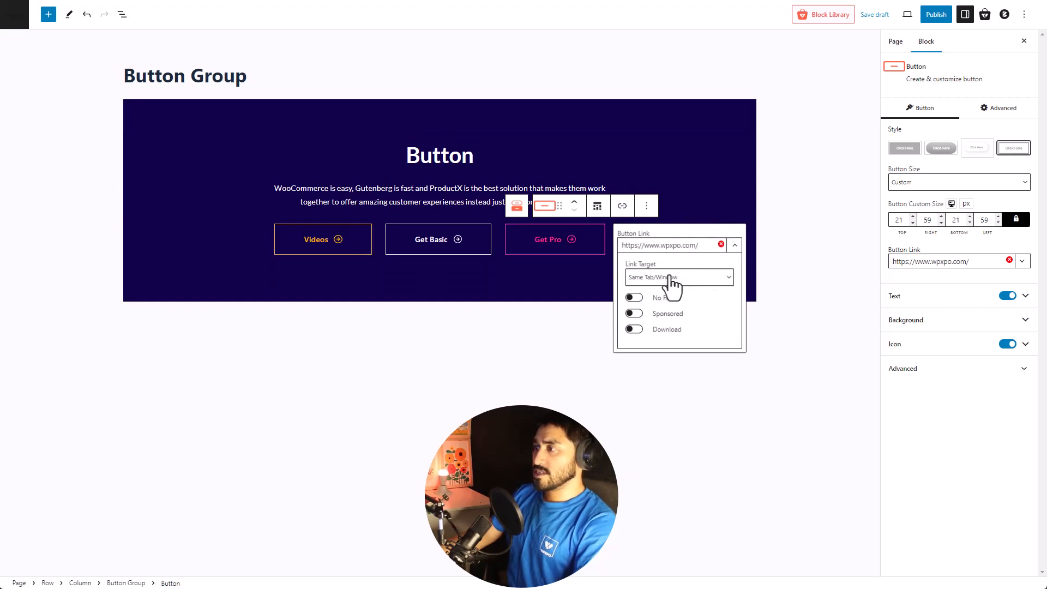
click(702, 280)
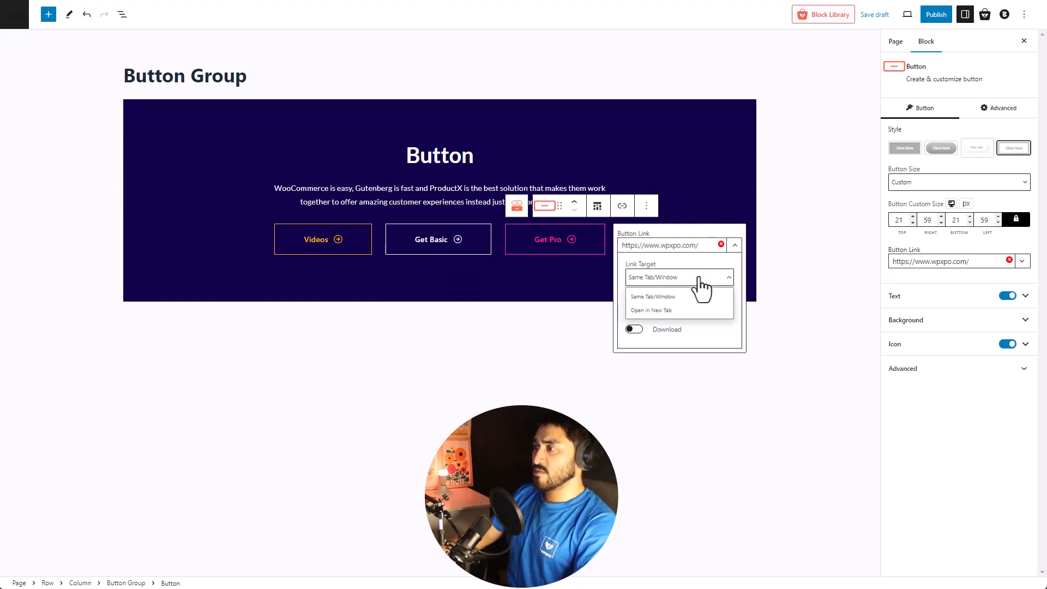
click(702, 280)
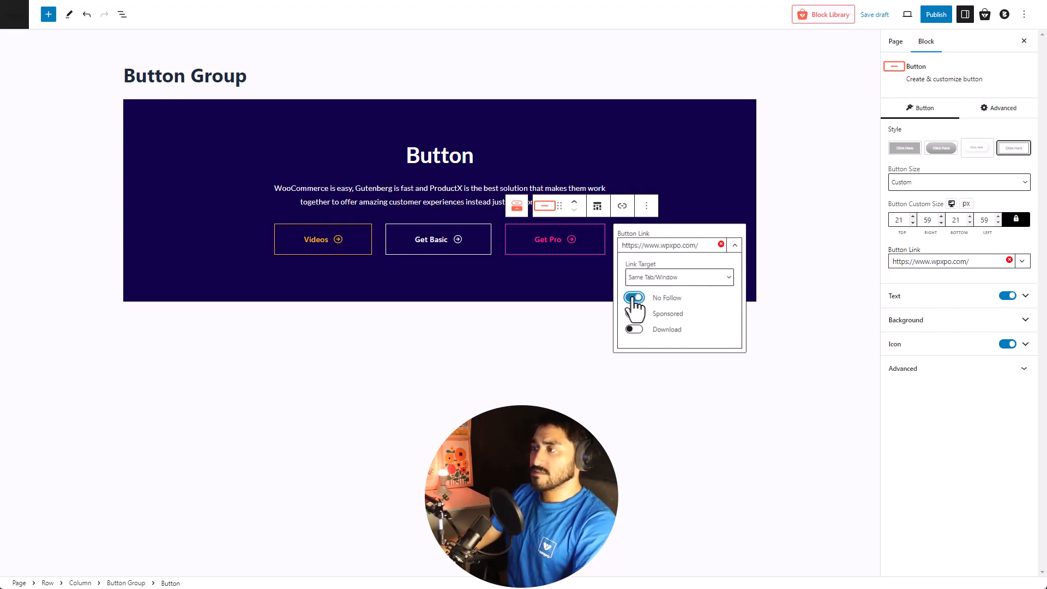
click(634, 298)
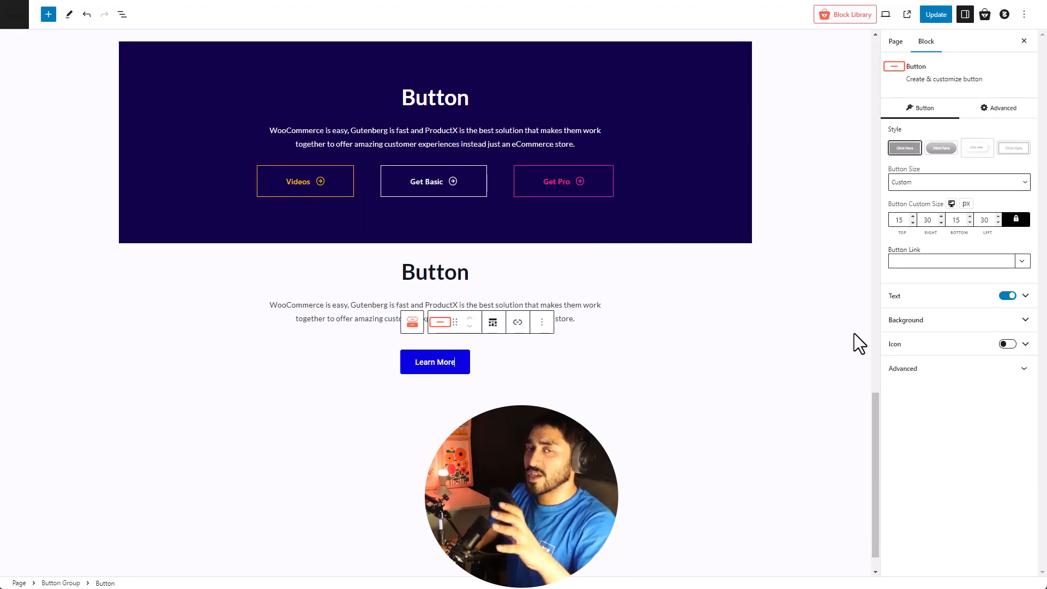
- Set the button gap of the Videos, Get Basic and Get Pro button group to 64
click(652, 173)
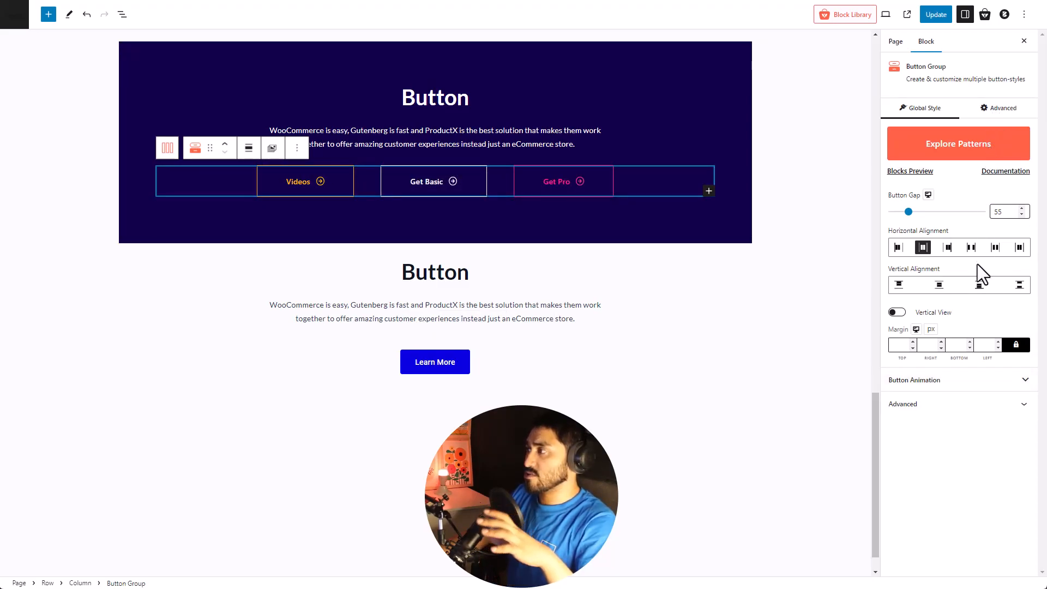
drag(906, 211, 912, 212)
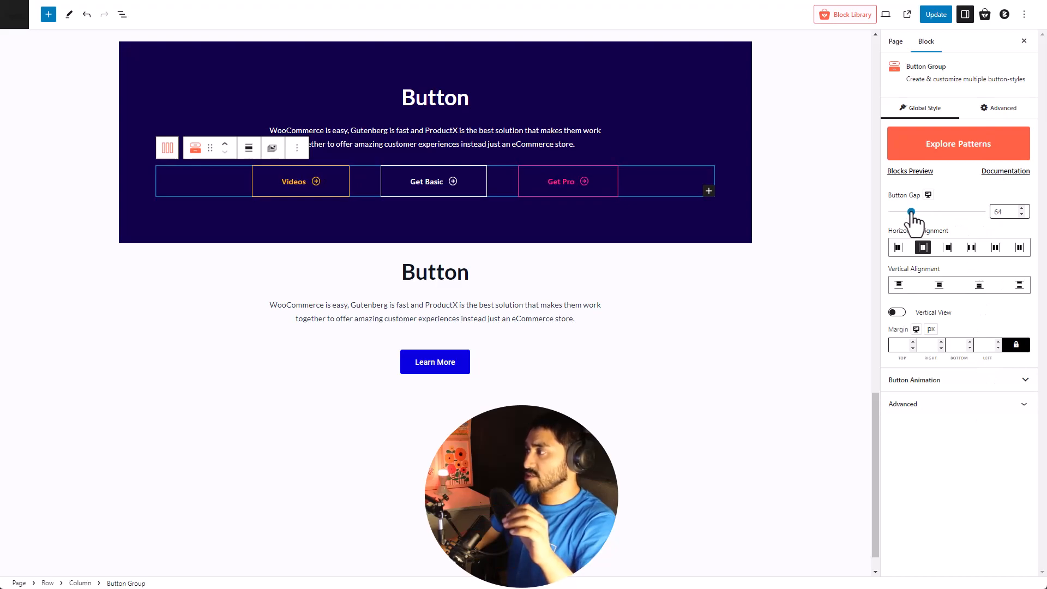
- Try left and right horizontal alignment on the three-button group, restore centre alignment, and try Vertical View
click(899, 249)
click(949, 249)
click(923, 248)
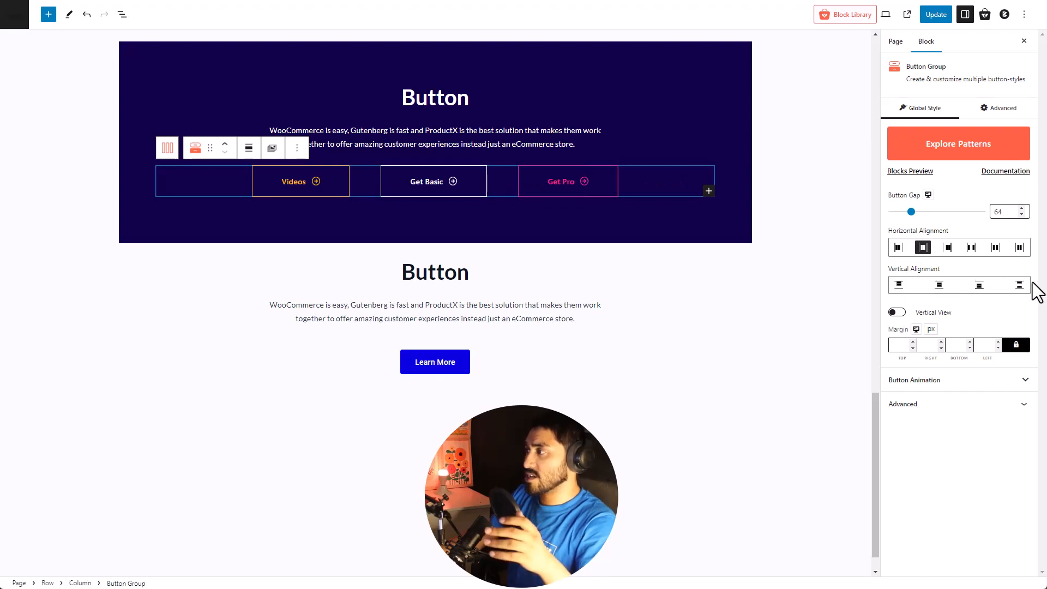
click(897, 313)
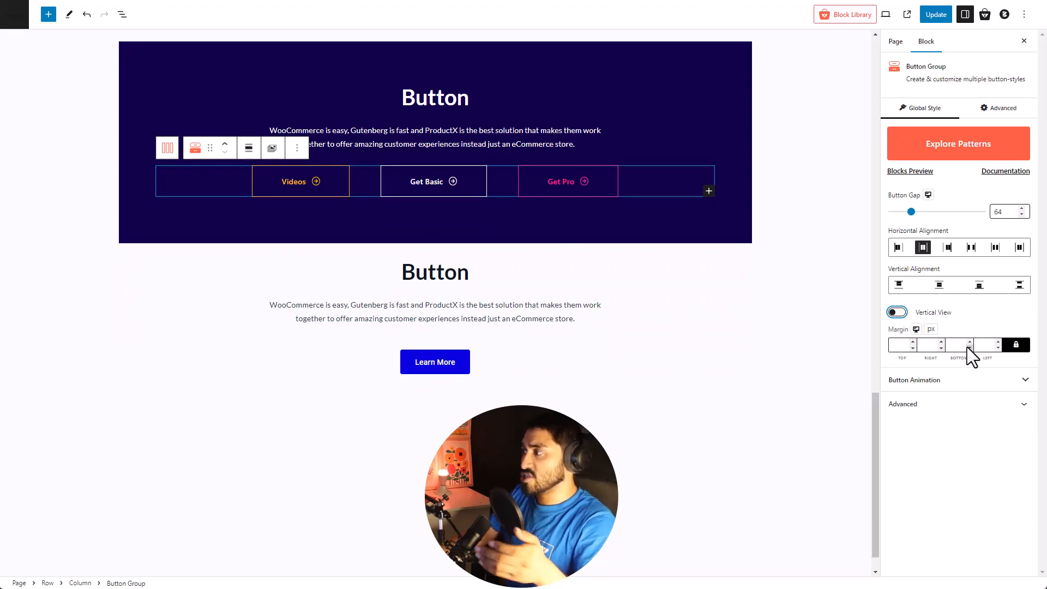
- Set the three-button group's button animation to Style 4
click(972, 382)
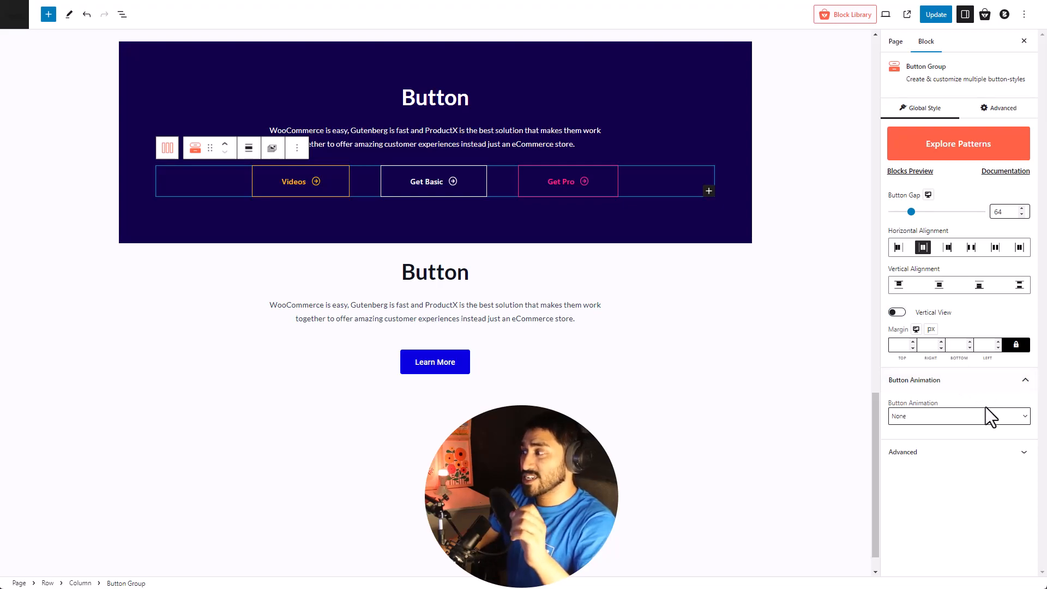
click(908, 416)
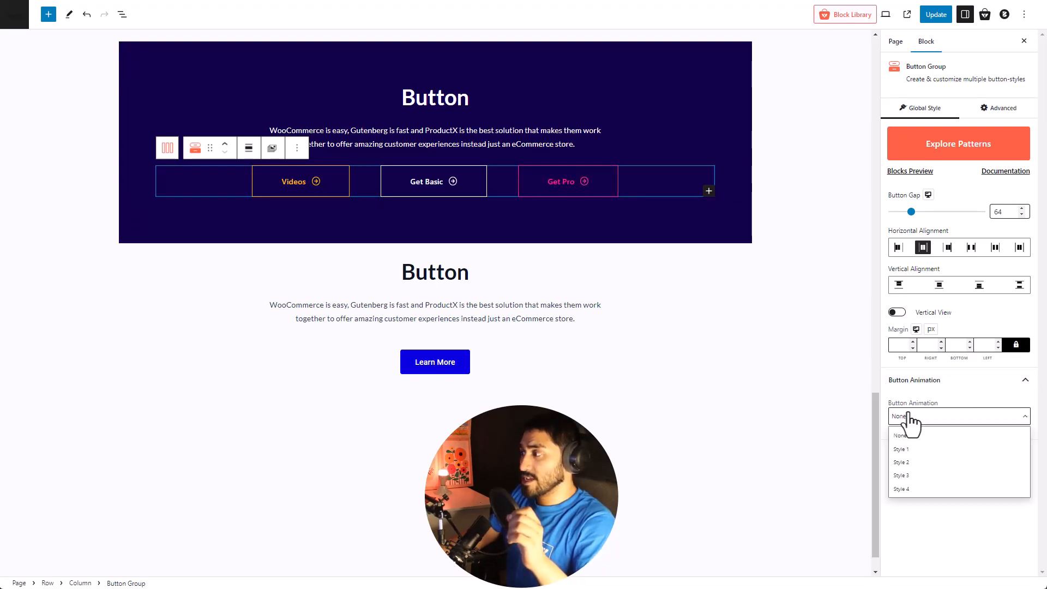
click(899, 490)
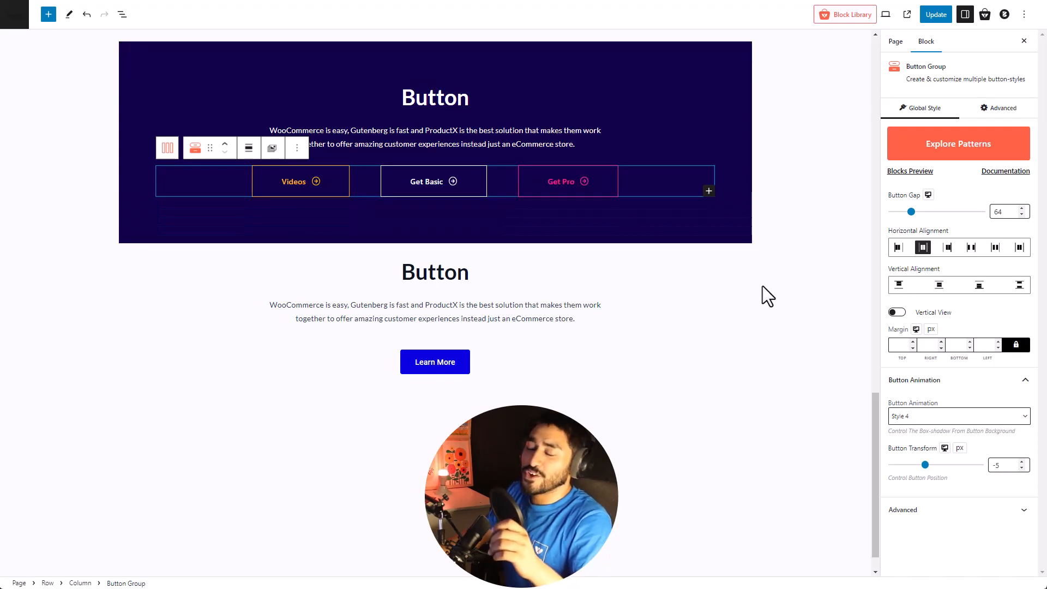
- Try the other preset button styles on the Get Pro button and return it to the fourth, outlined style
click(458, 371)
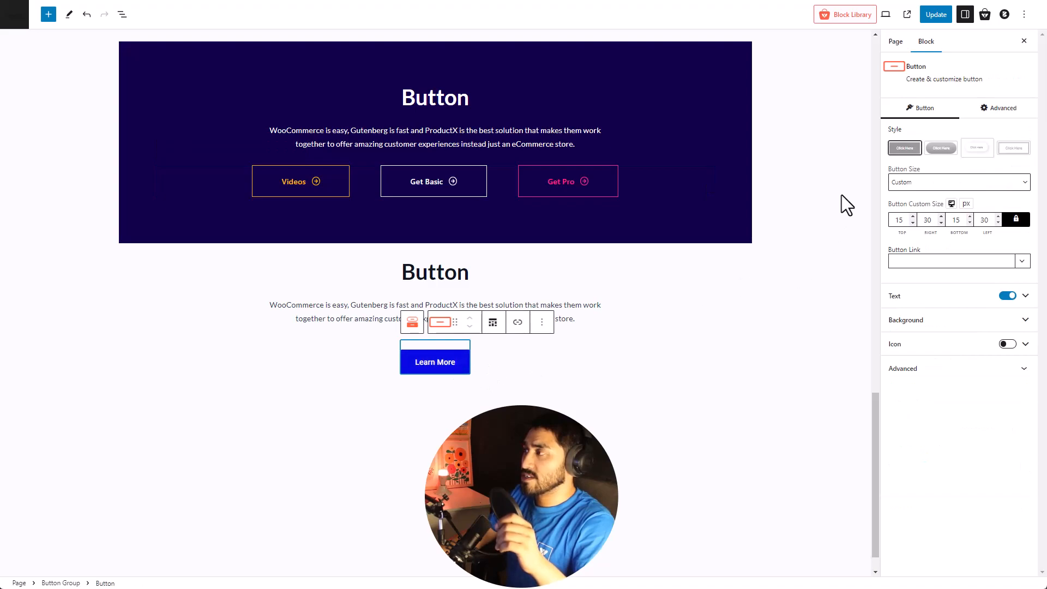
click(1015, 150)
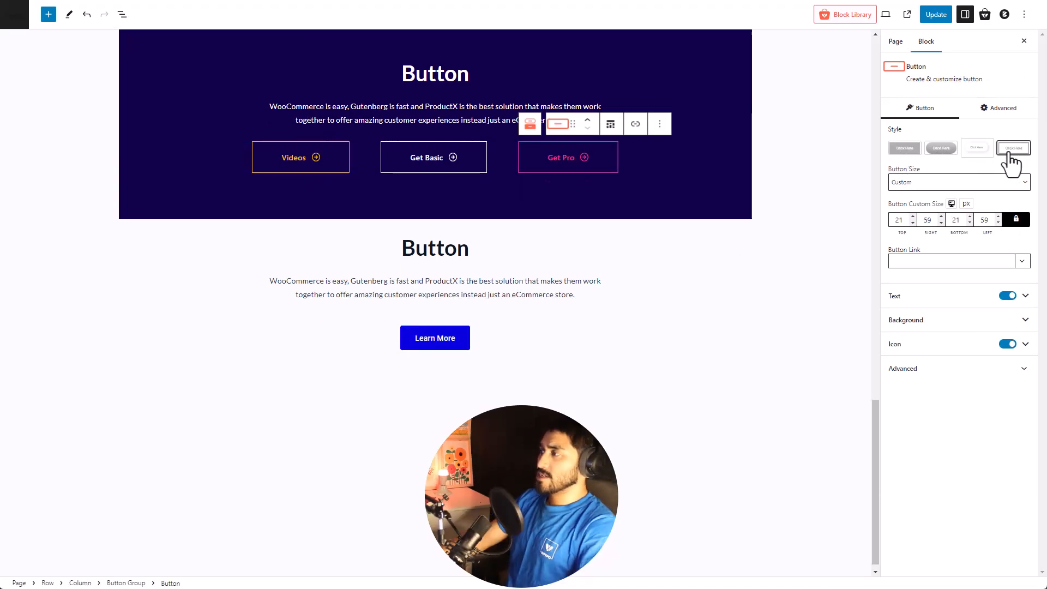
click(932, 153)
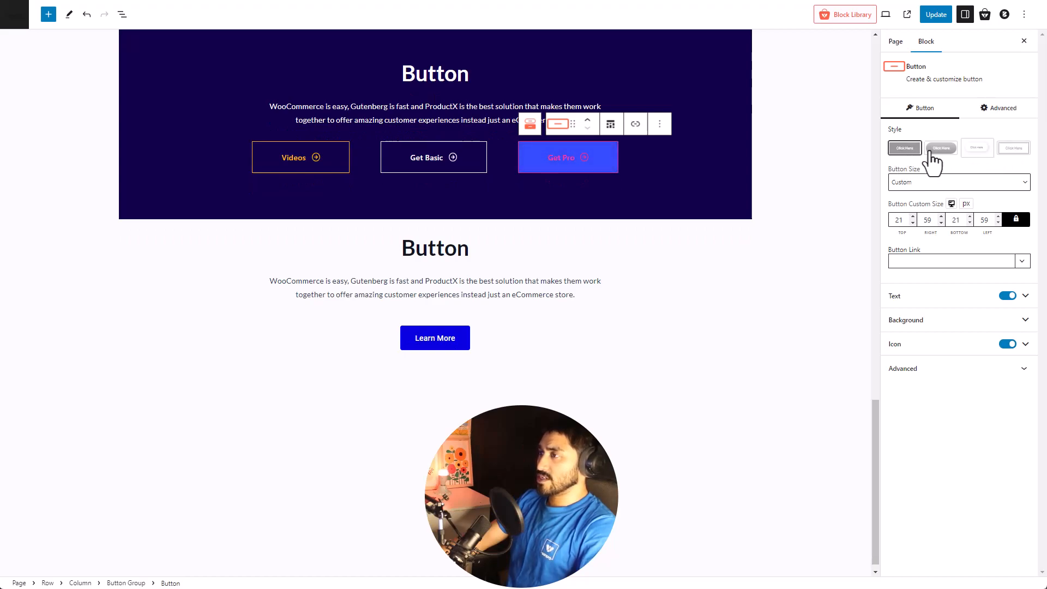
click(910, 153)
click(990, 152)
click(1021, 152)
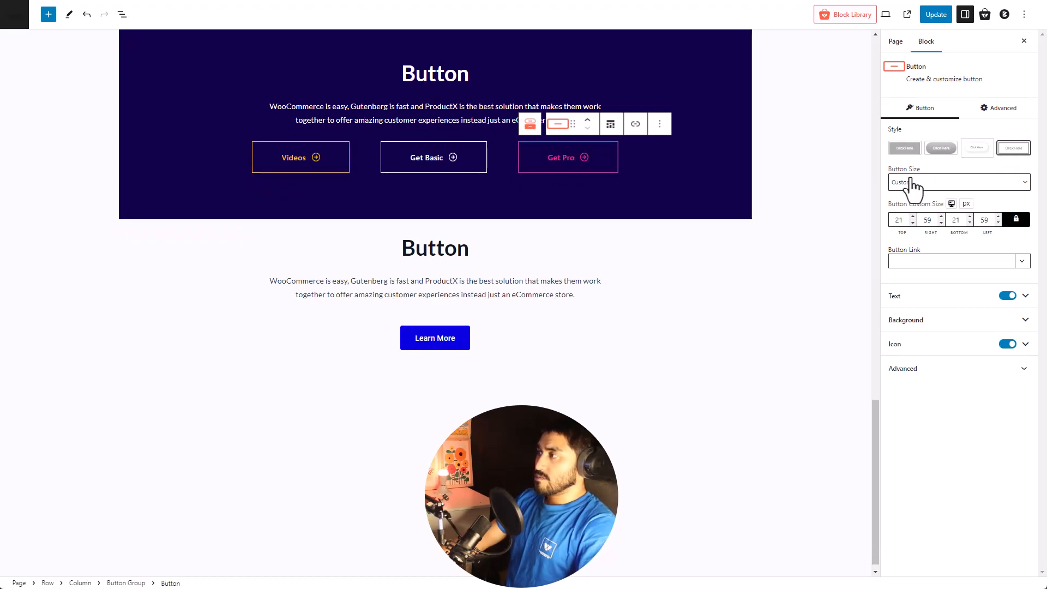
- Open the Get Pro button's size choices and try turning its text off and back on
click(950, 185)
click(950, 186)
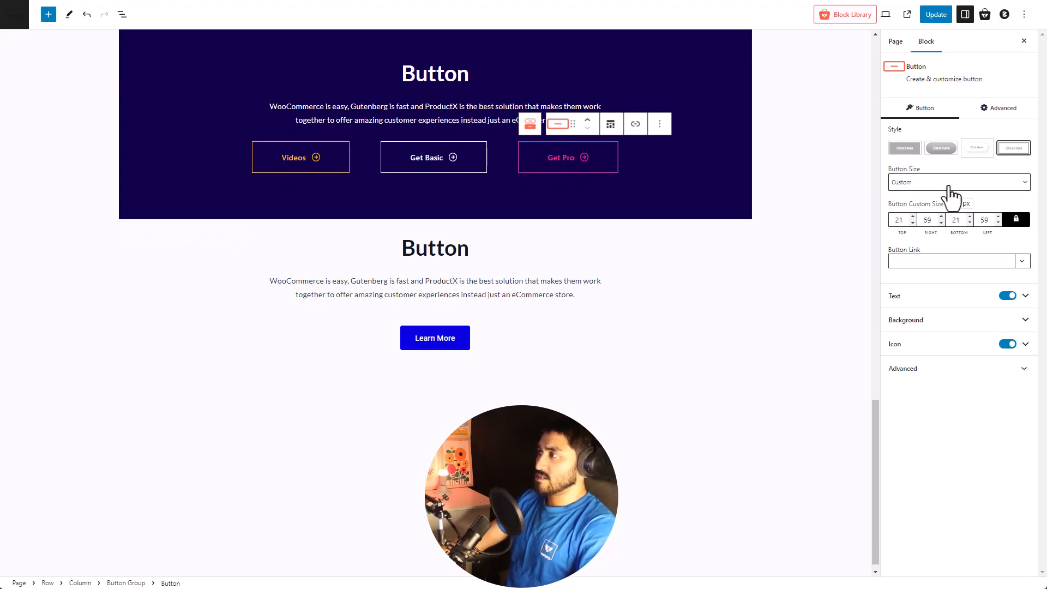
click(1013, 298)
click(1013, 299)
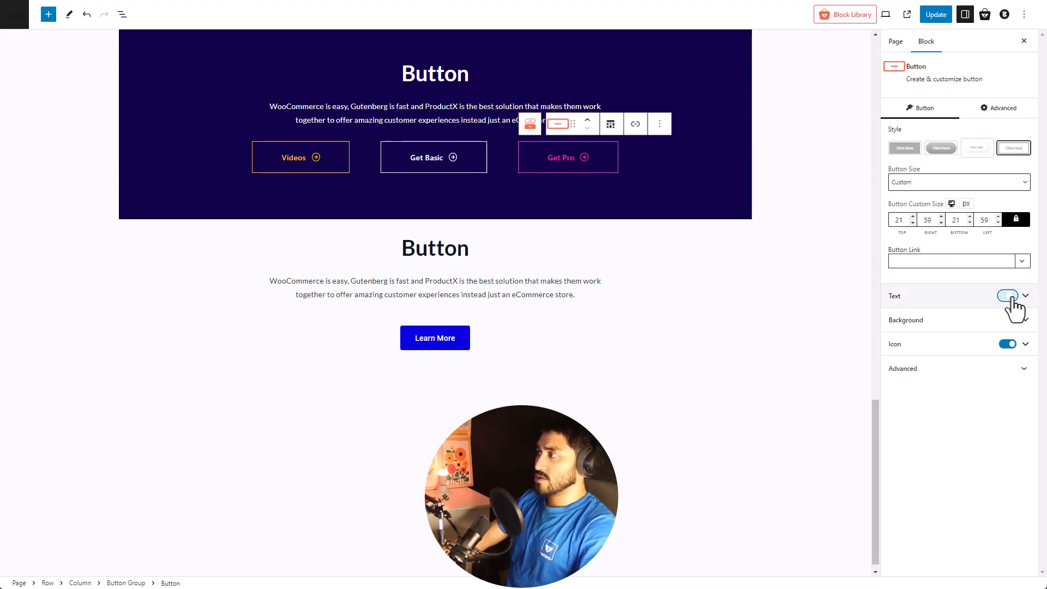
- Examine the Get Pro button's text typography and colour settings, plus its background margin, colour and border settings for normal and hover states
click(1025, 298)
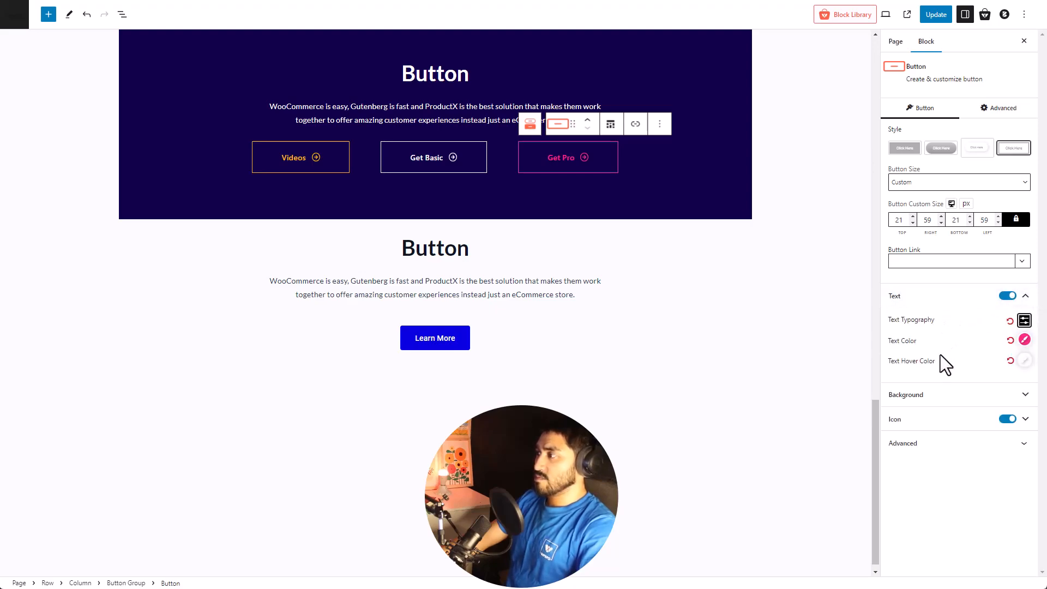
click(950, 298)
click(952, 322)
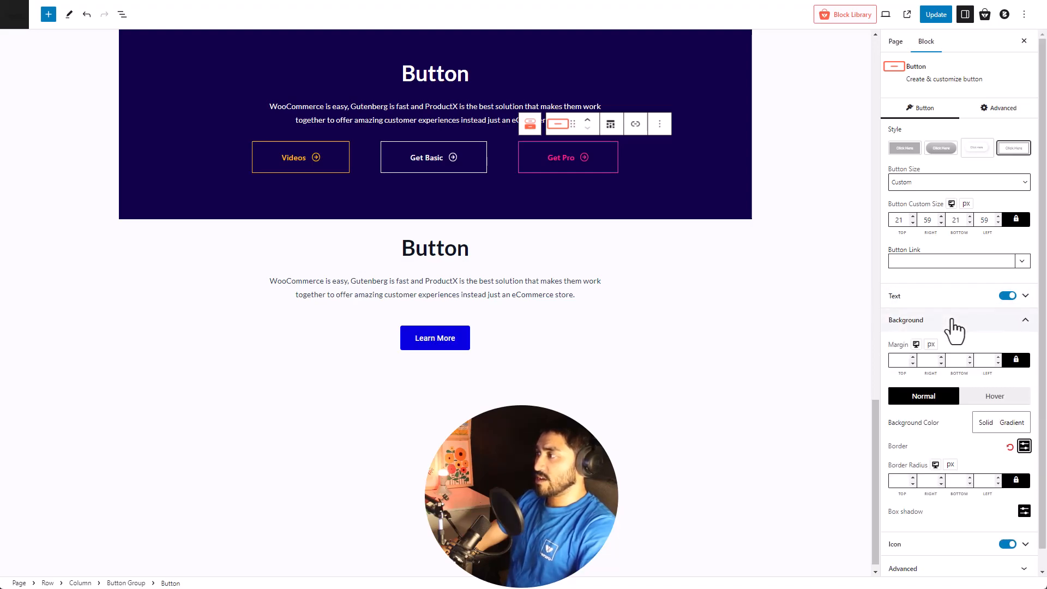
scroll(954, 330, down, 1)
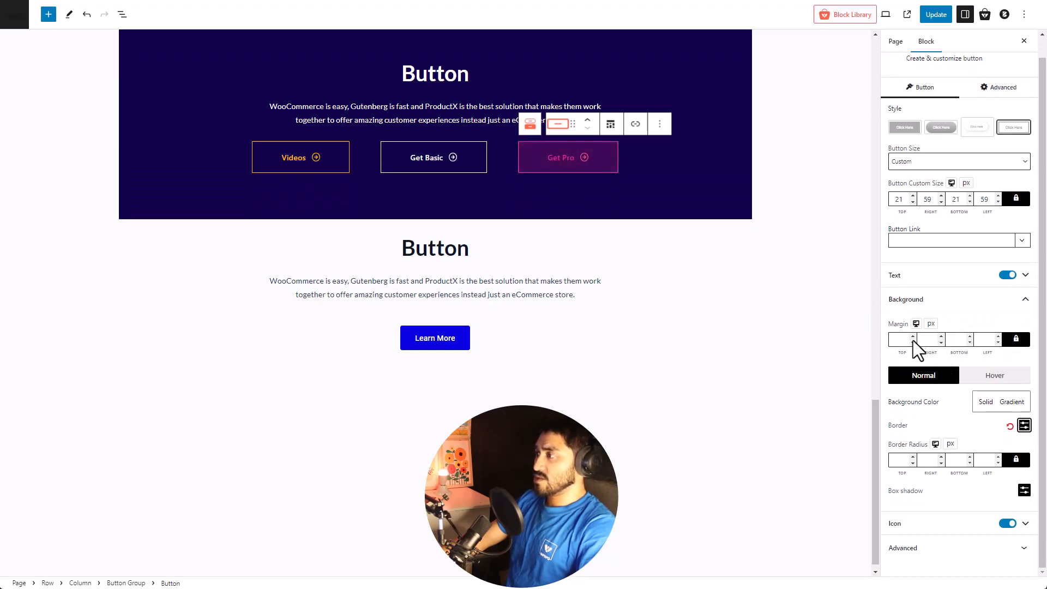
click(993, 377)
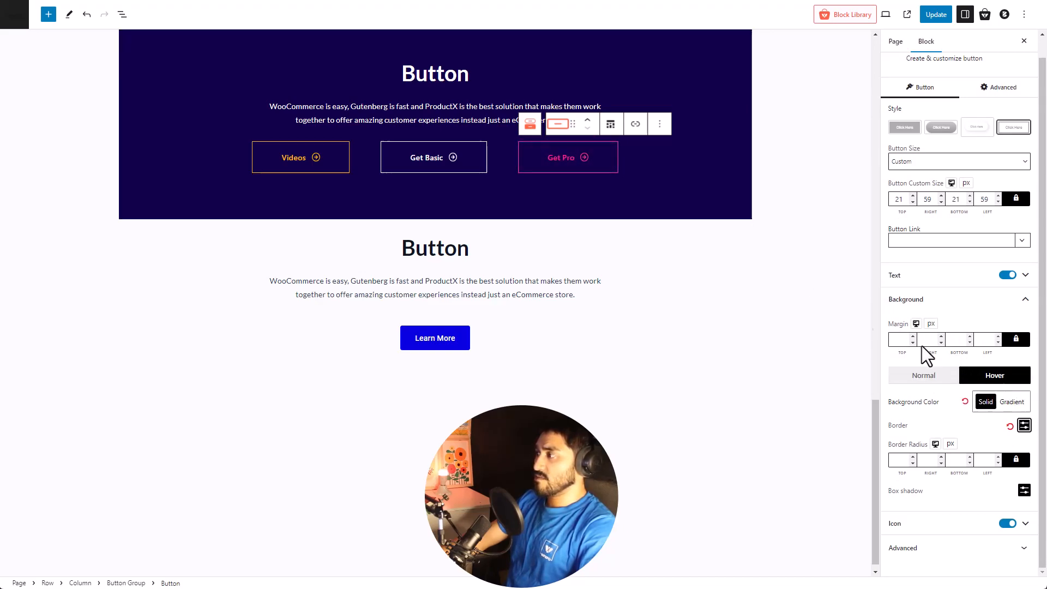
click(934, 378)
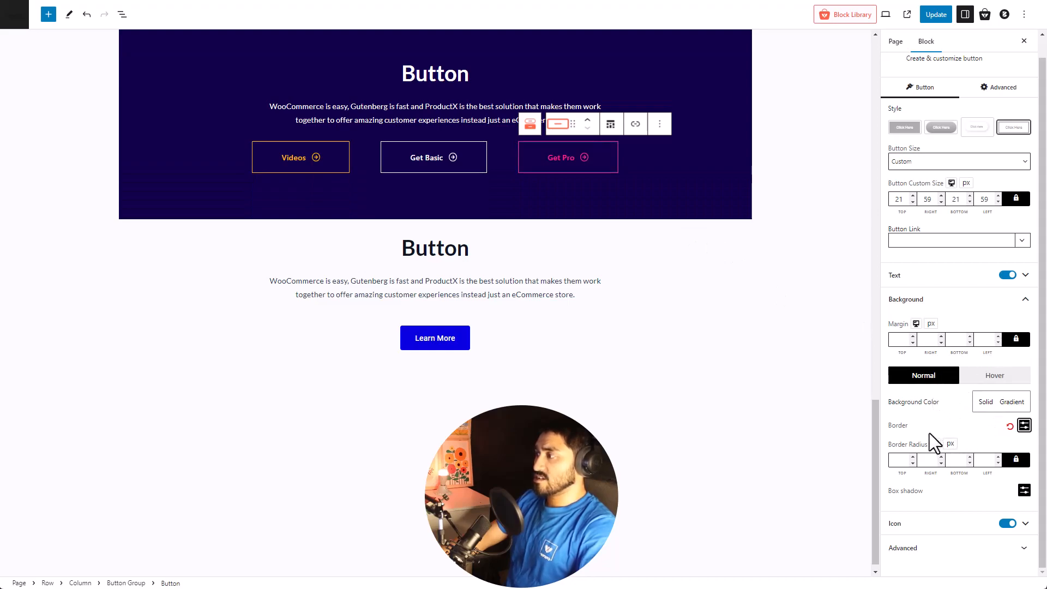
scroll(952, 381, up, 1)
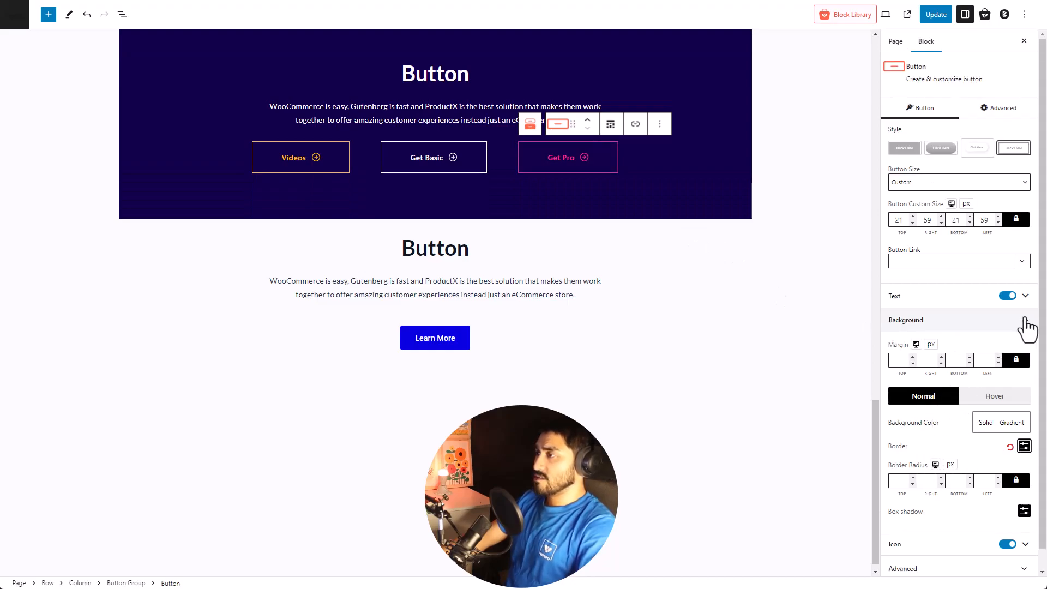
click(1025, 319)
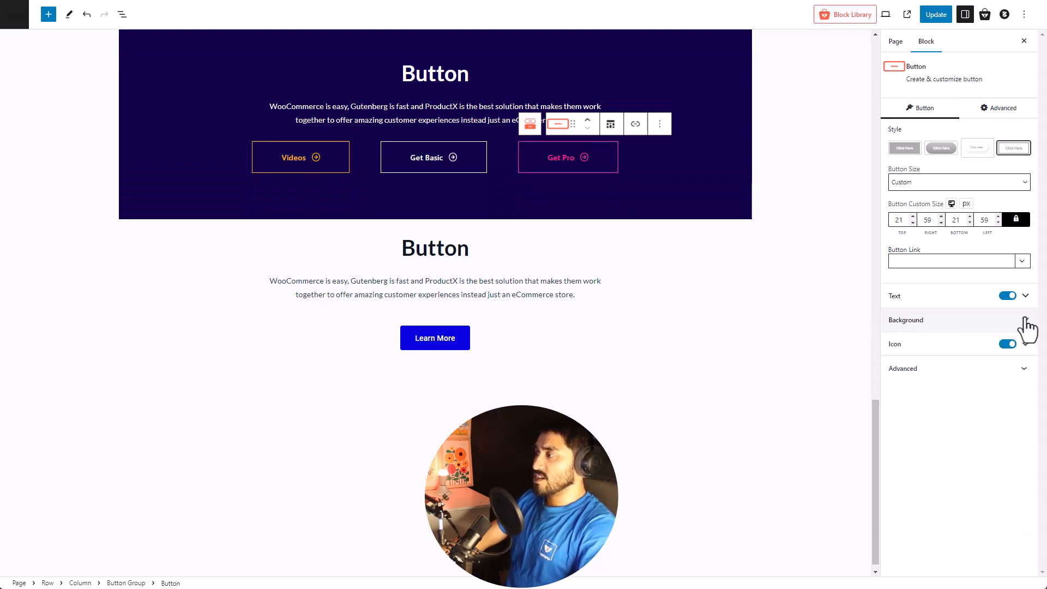
- Try the Get Pro button's icon toggle and examine the icon's store, position, size, spacing, and normal and hover colour settings
click(1008, 344)
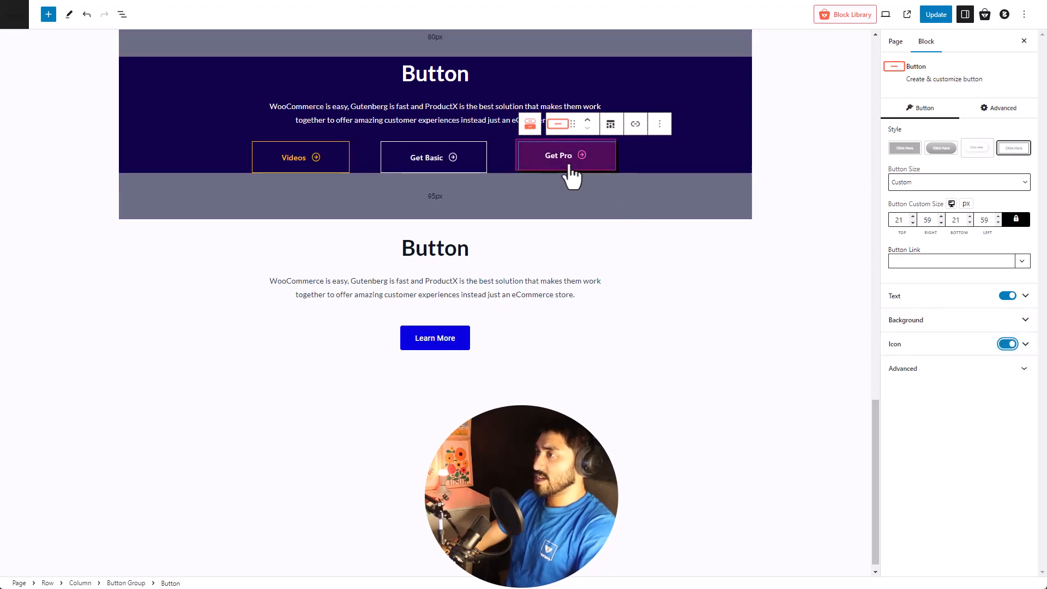
click(1026, 345)
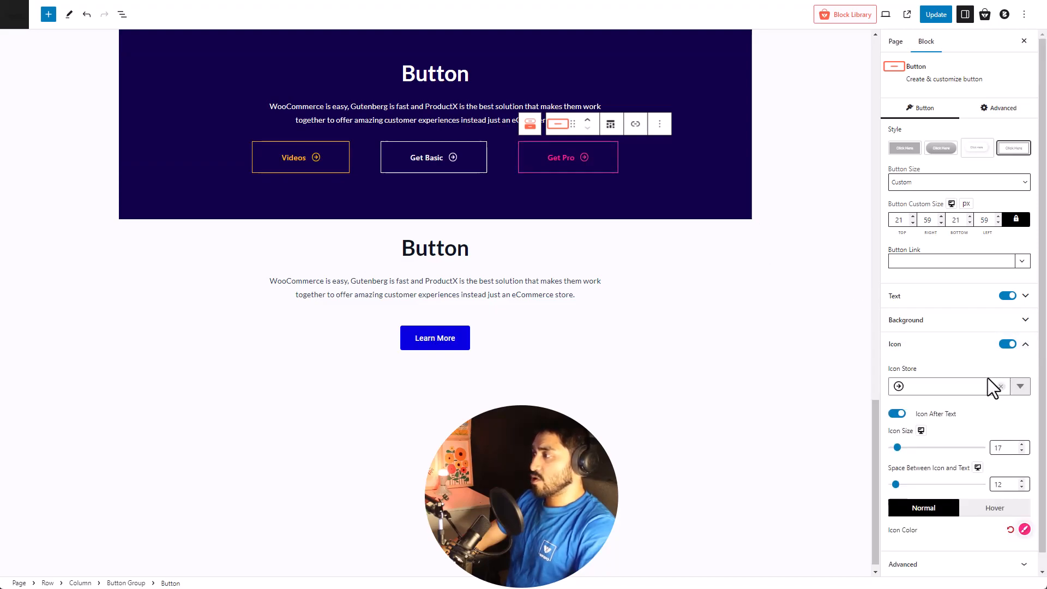
scroll(987, 382, down, 1)
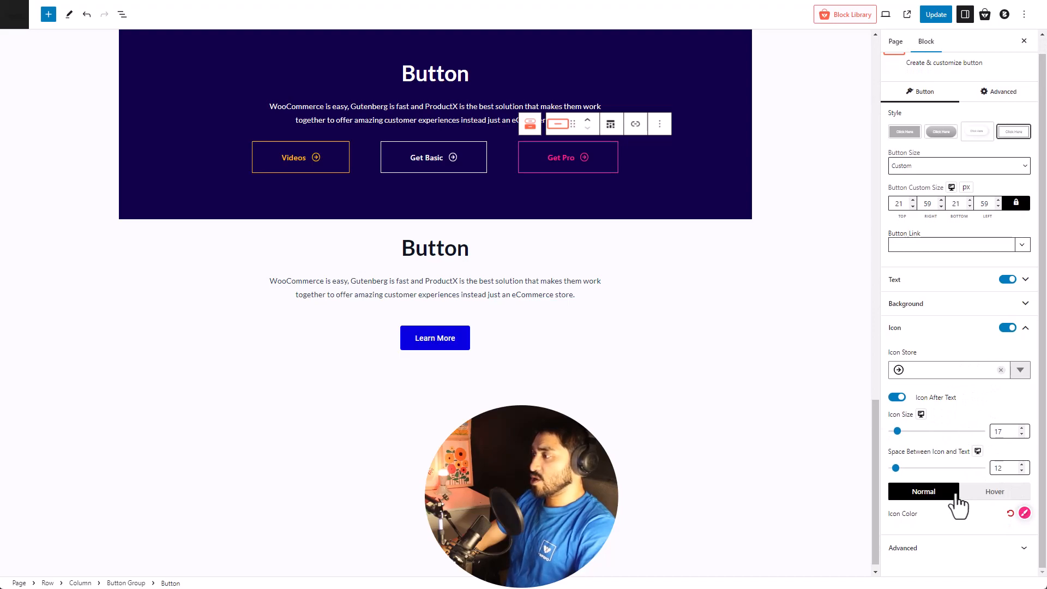
click(995, 493)
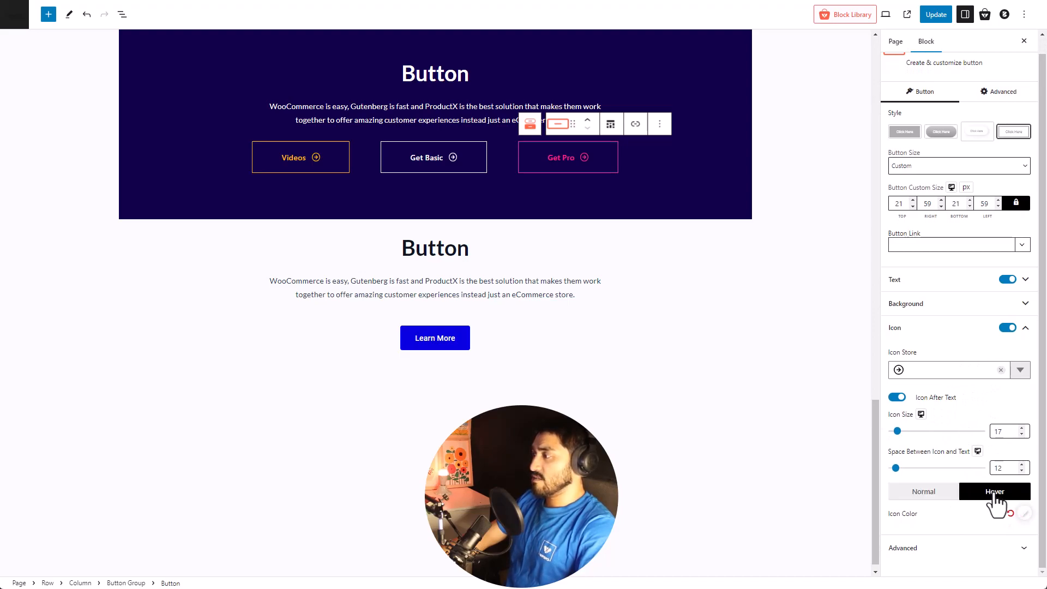
click(952, 492)
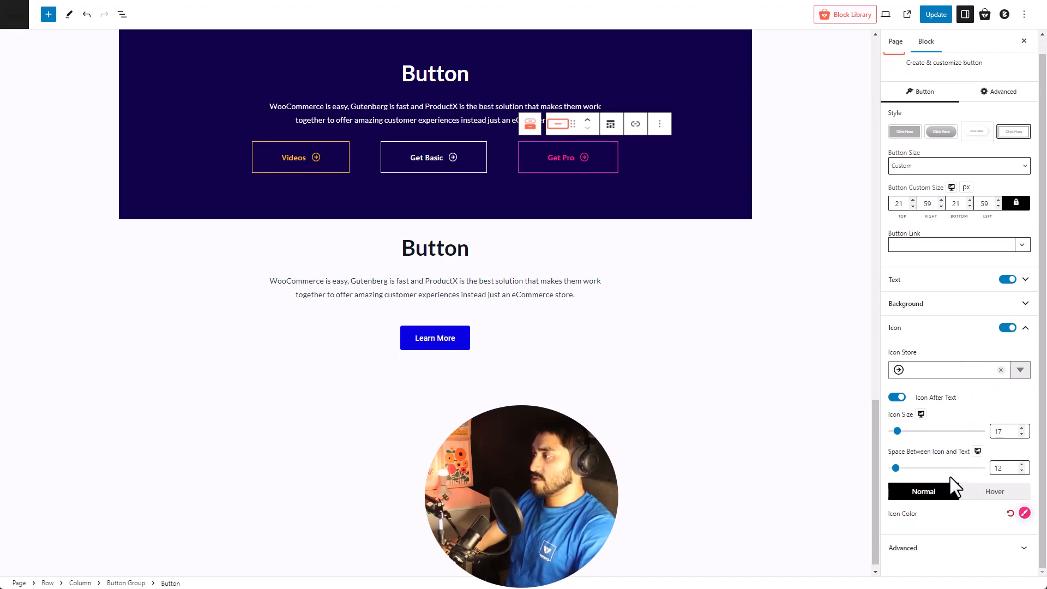
click(1027, 329)
- View the published Custom Buttons page and check its button sections from Journey to New Horizons down to the three-button group
scroll(798, 290, up, 7)
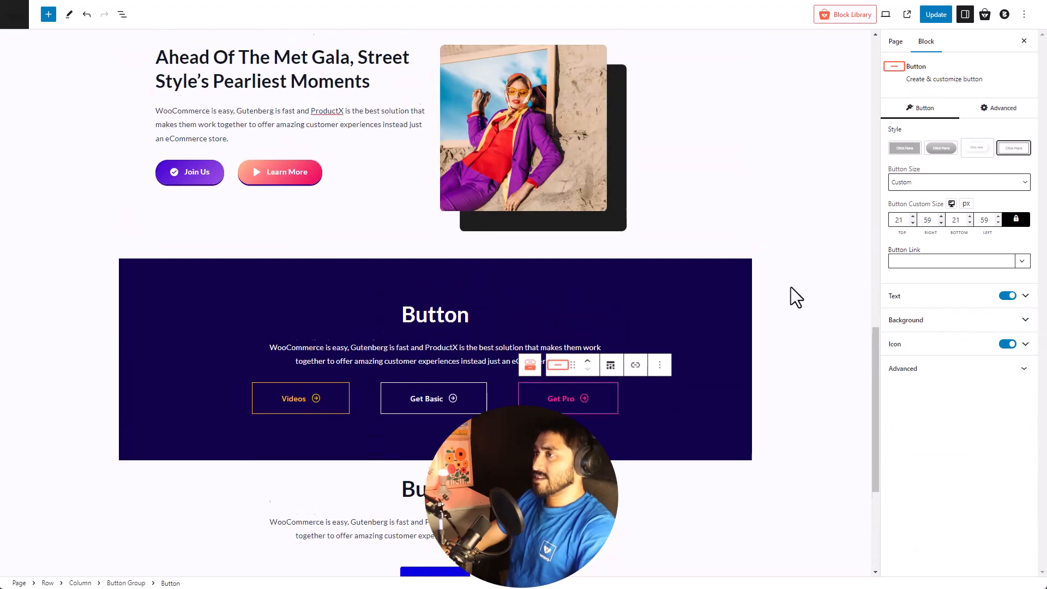
scroll(548, 344, down, 3)
scroll(325, 191, up, 3)
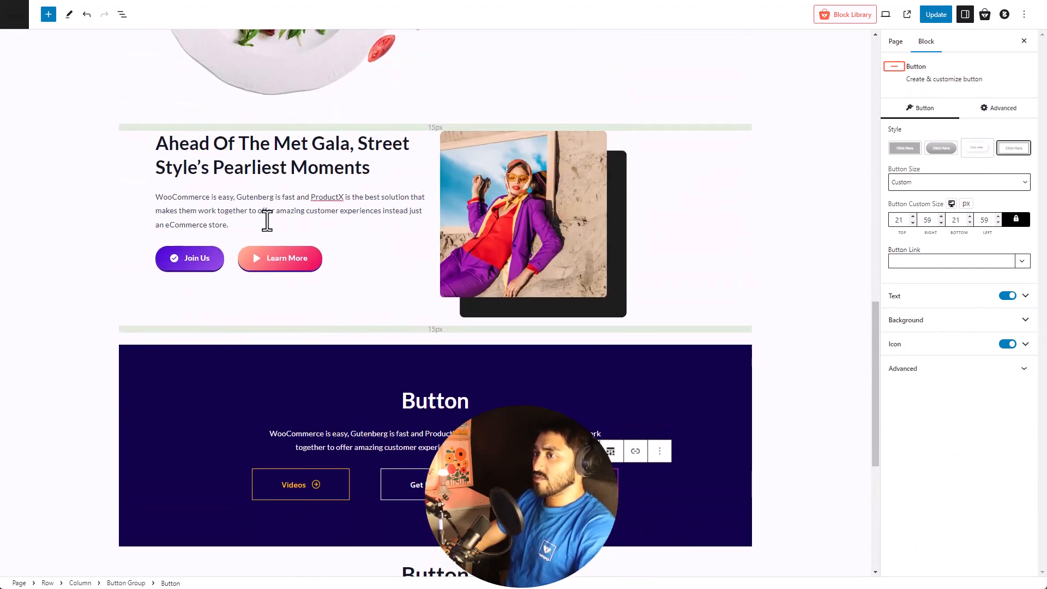
scroll(305, 267, up, 4)
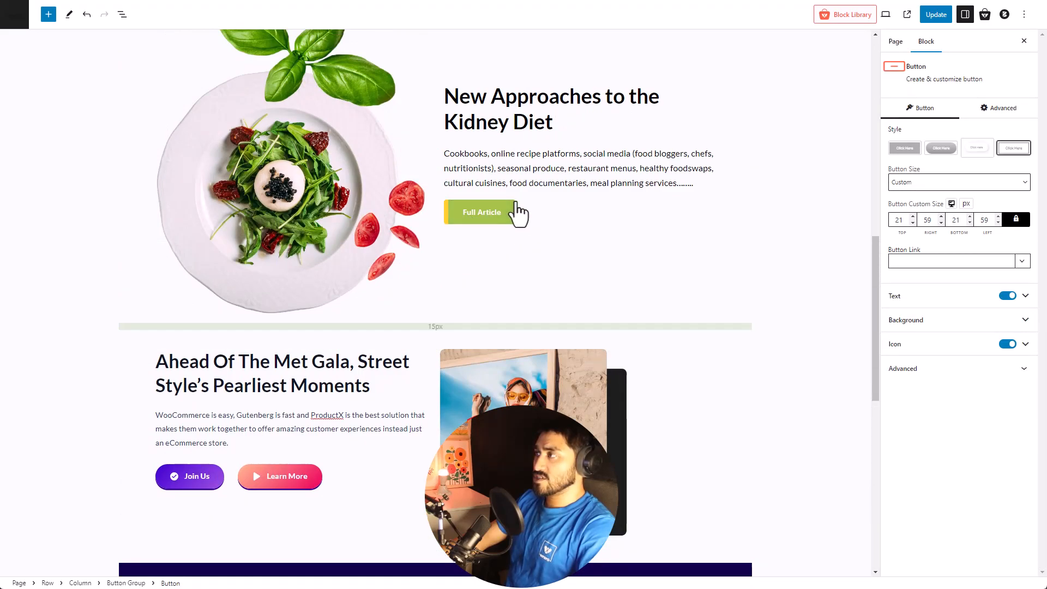
scroll(452, 163, up, 2)
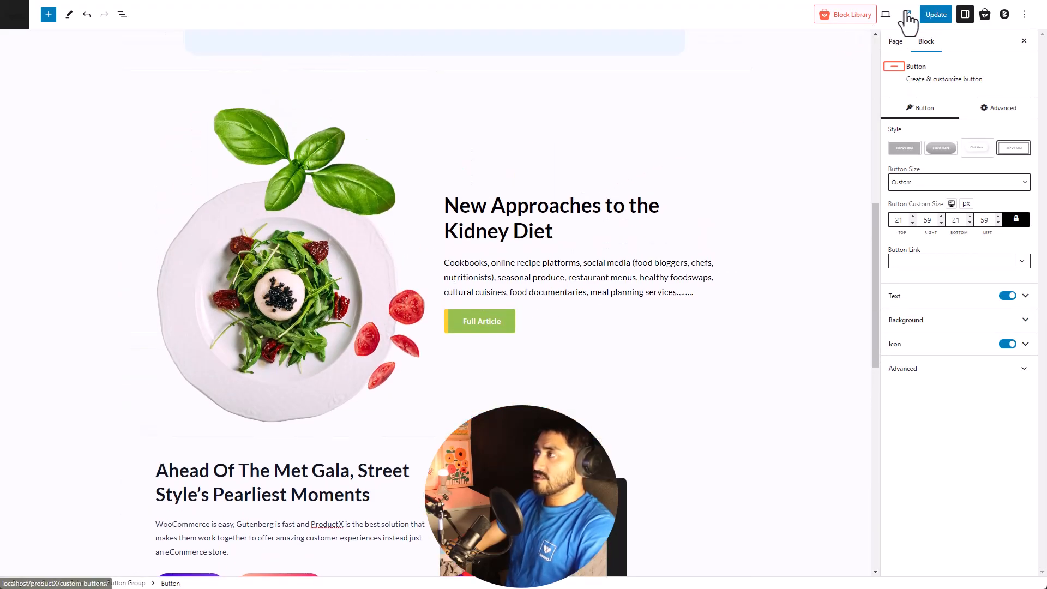
click(906, 13)
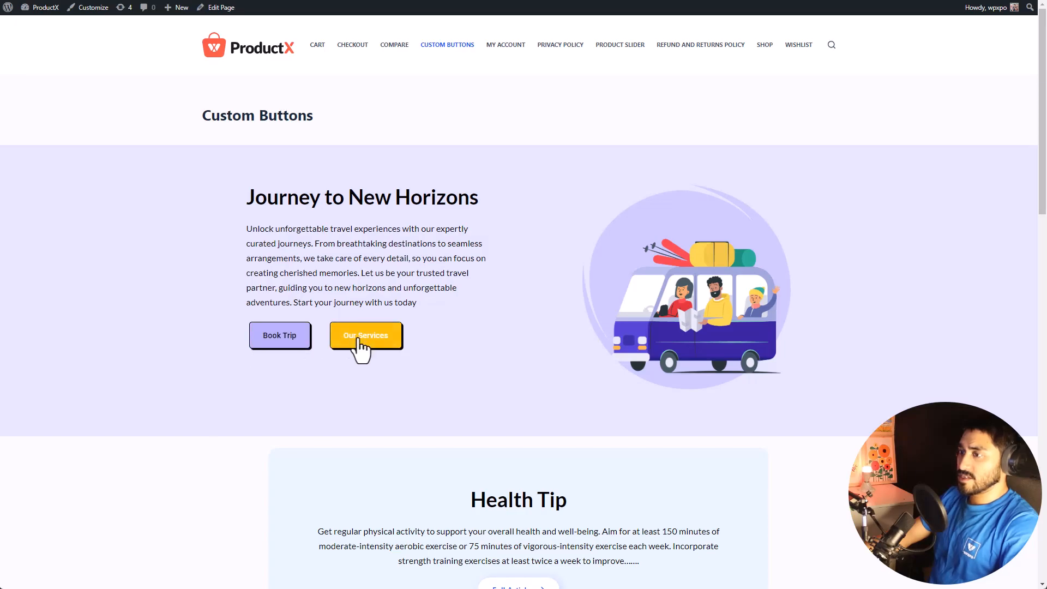
scroll(531, 377, down, 4)
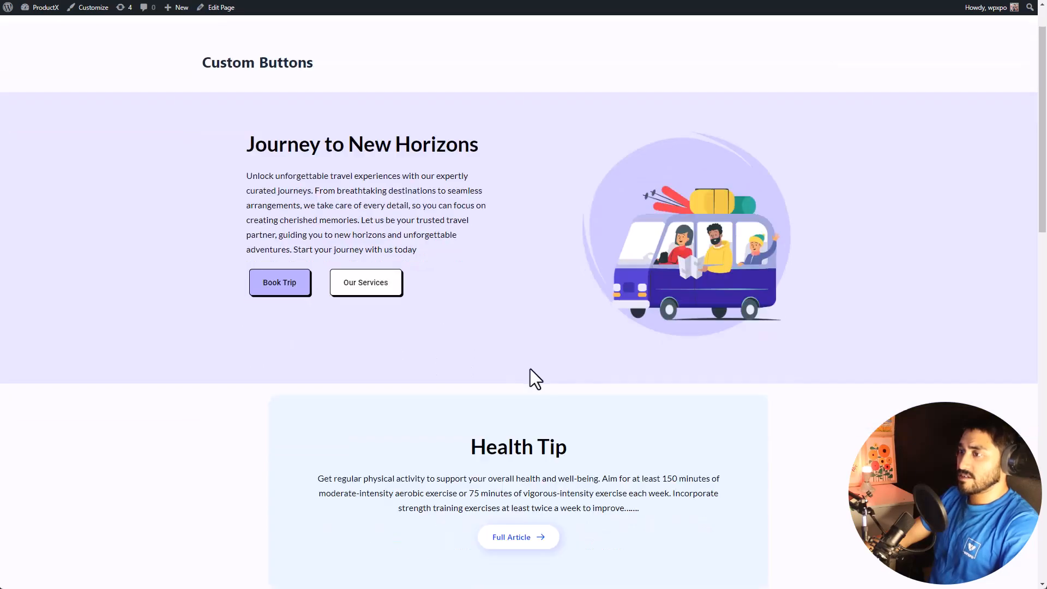
scroll(525, 382, down, 7)
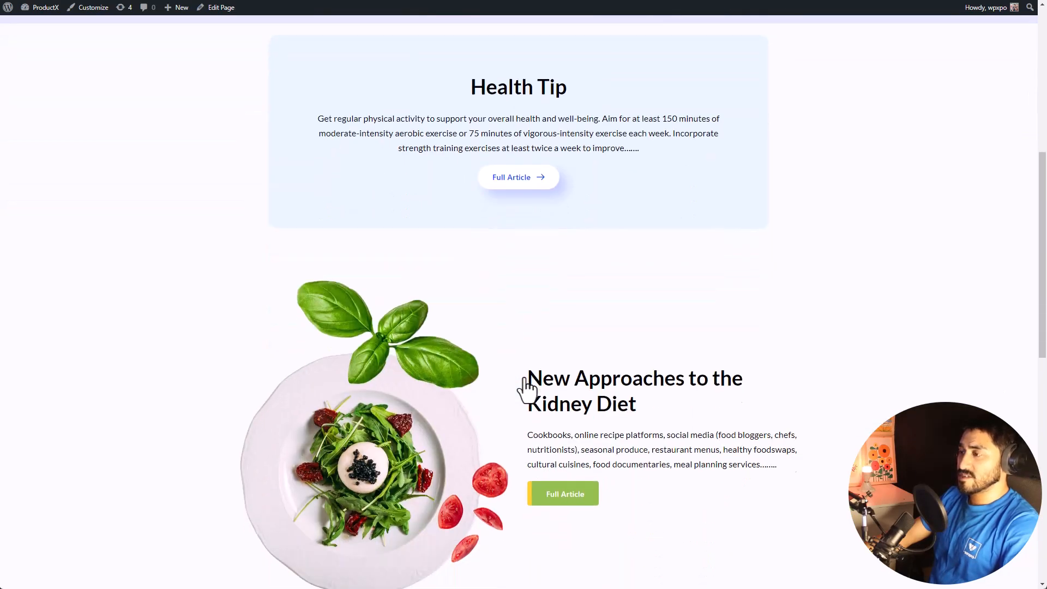
scroll(520, 375, down, 3)
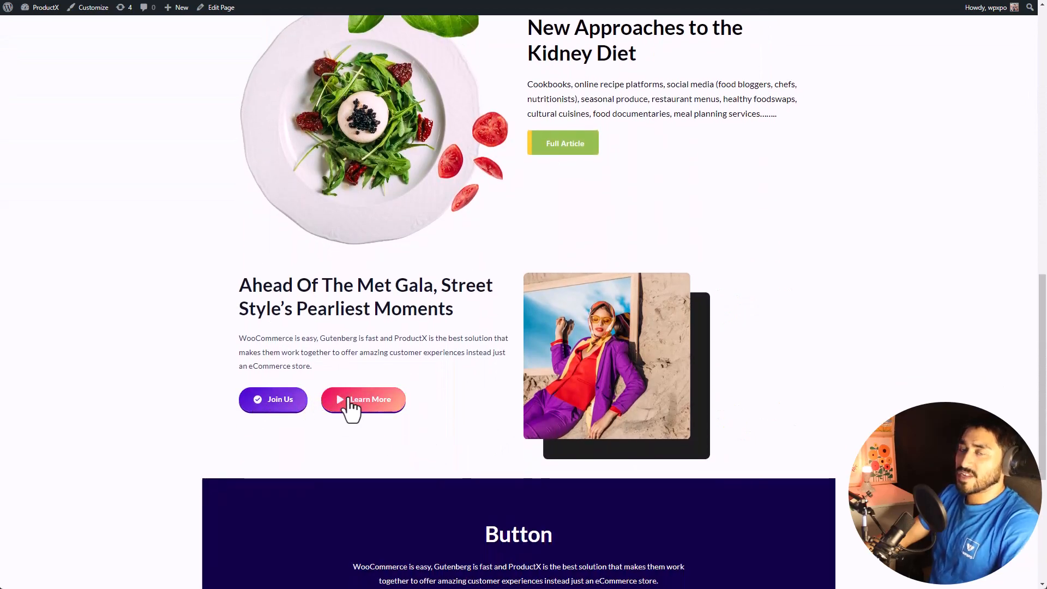
scroll(354, 407, down, 2)
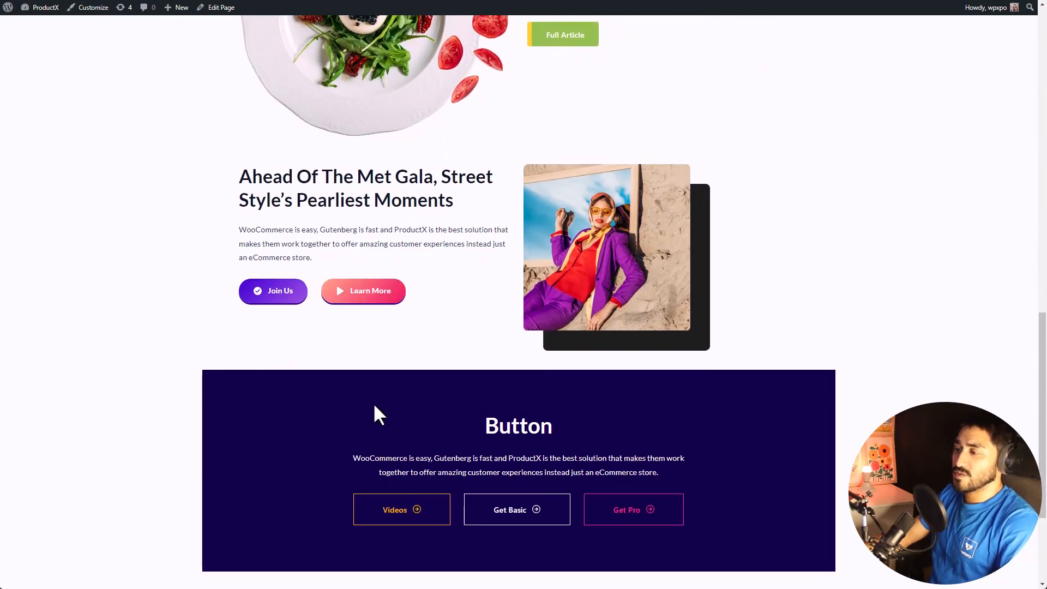